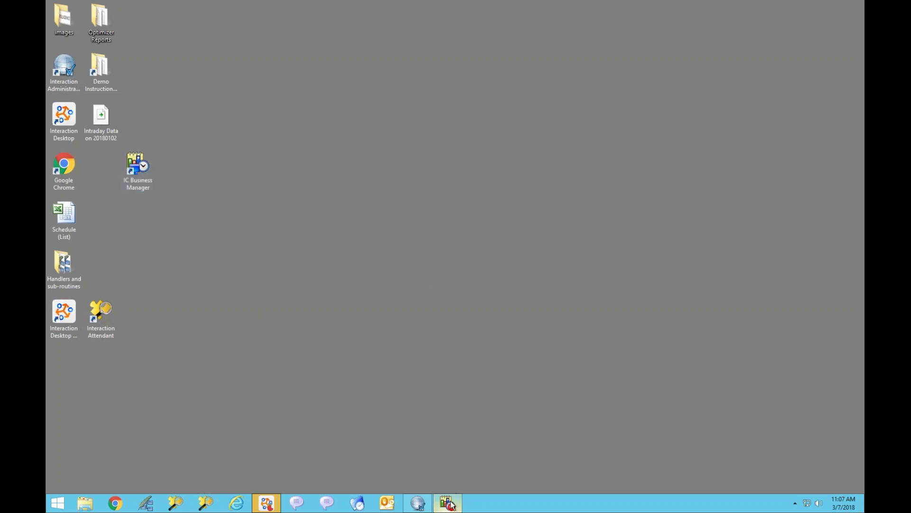
{"action": "mouse_move", "coordinate": [447, 502]}
{"action": "mouse_move", "coordinate": [264, 503]}
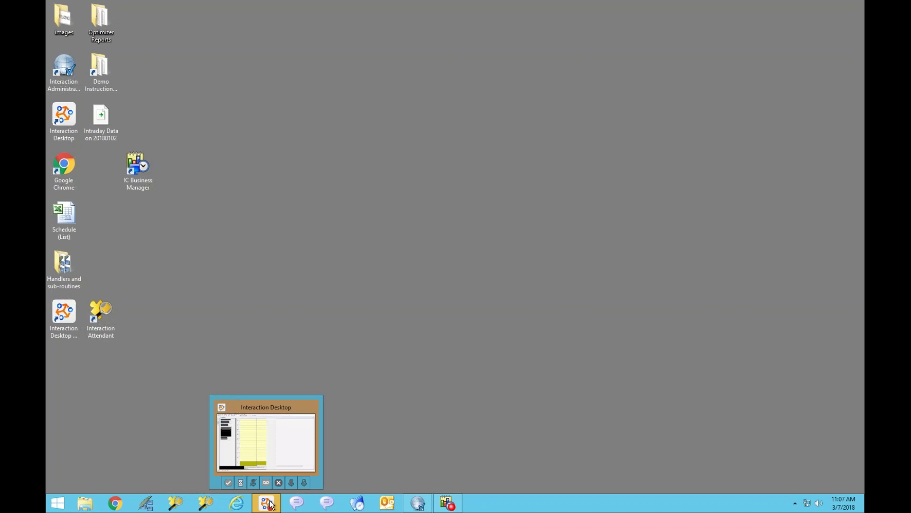
{"action": "left_click", "coordinate": [269, 504]}
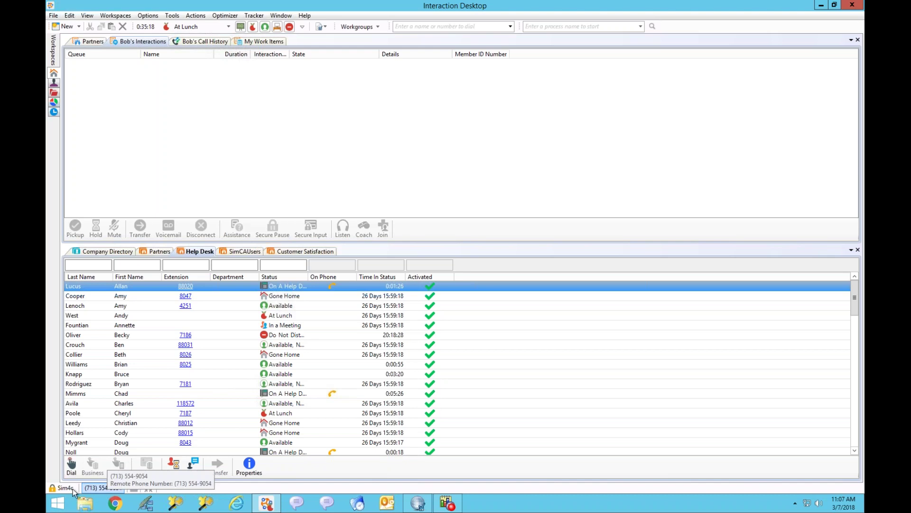
{"action": "left_click", "coordinate": [821, 6]}
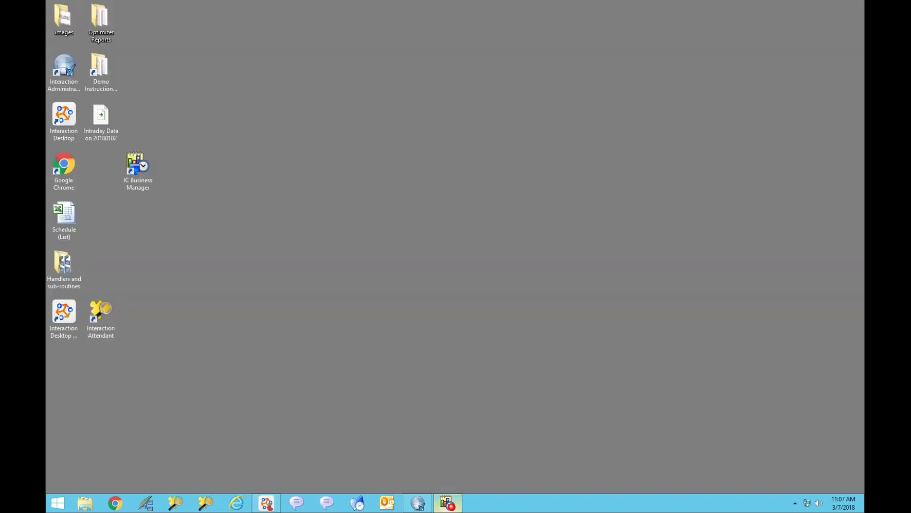
Step: Select a web interaction in the Customer Satisfaction queue and list the New item options
{"action": "left_click", "coordinate": [448, 502]}
{"action": "left_click", "coordinate": [640, 152]}
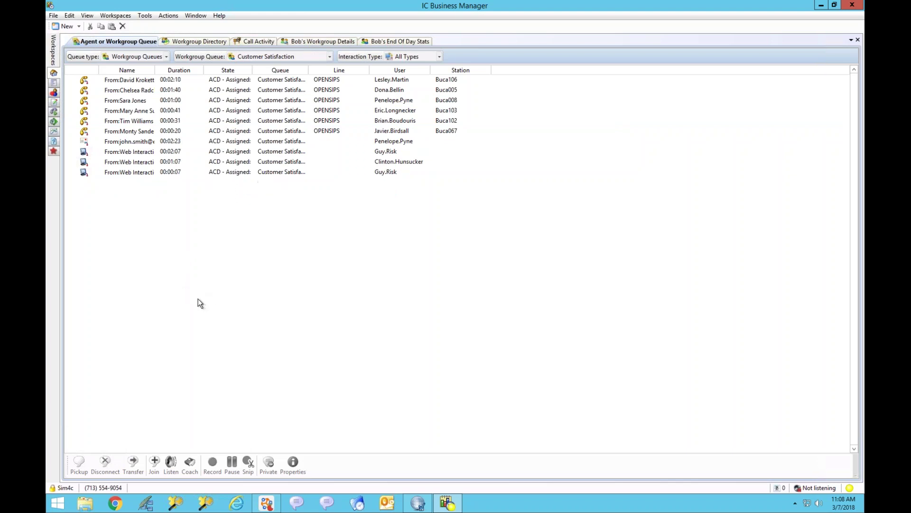
{"action": "left_click", "coordinate": [52, 15]}
{"action": "mouse_move", "coordinate": [76, 27]}
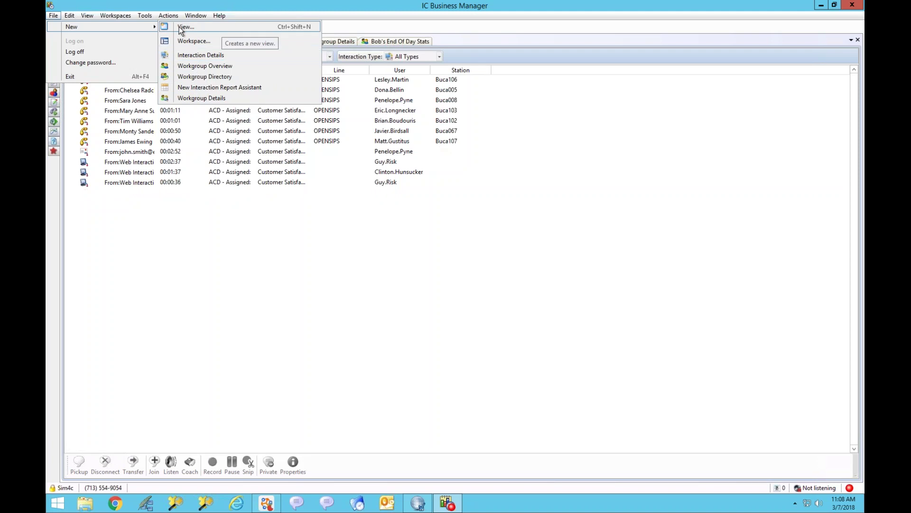
{"action": "left_click", "coordinate": [418, 26]}
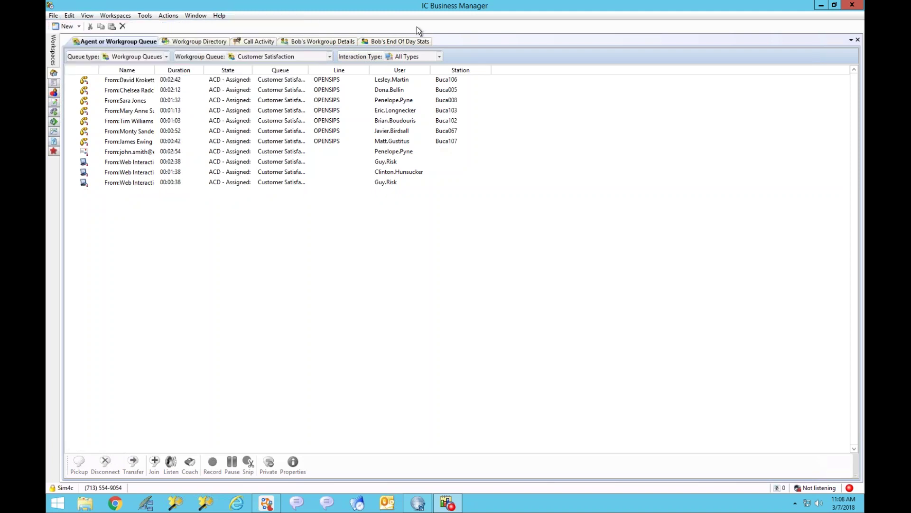
{"action": "left_click", "coordinate": [78, 26]}
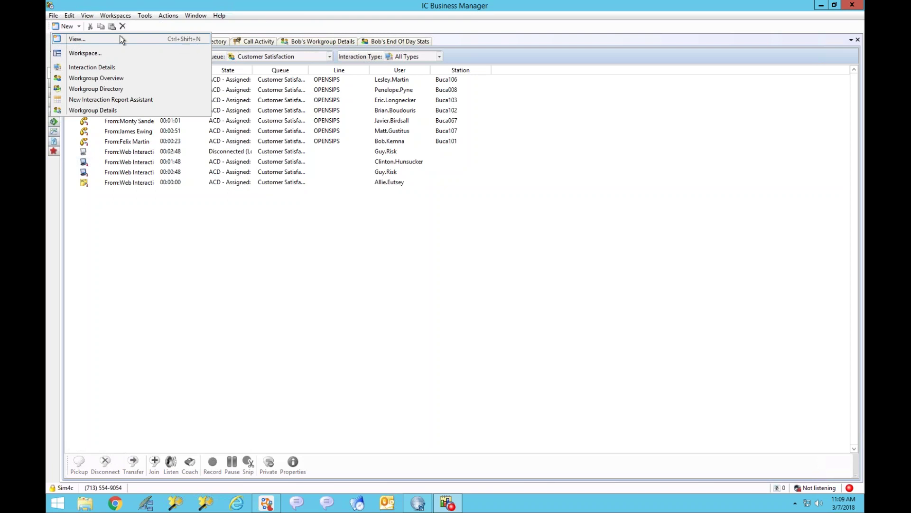
Step: Create a Workgroup Details view, found by grouping views by Categories under Agents and Workgroups
{"action": "left_click", "coordinate": [92, 39]}
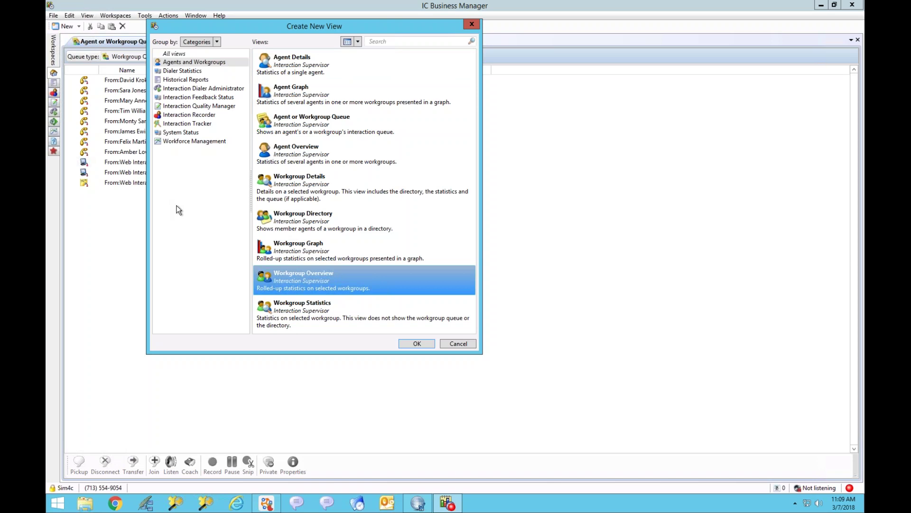
{"action": "left_click", "coordinate": [217, 42]}
{"action": "left_click", "coordinate": [194, 134]}
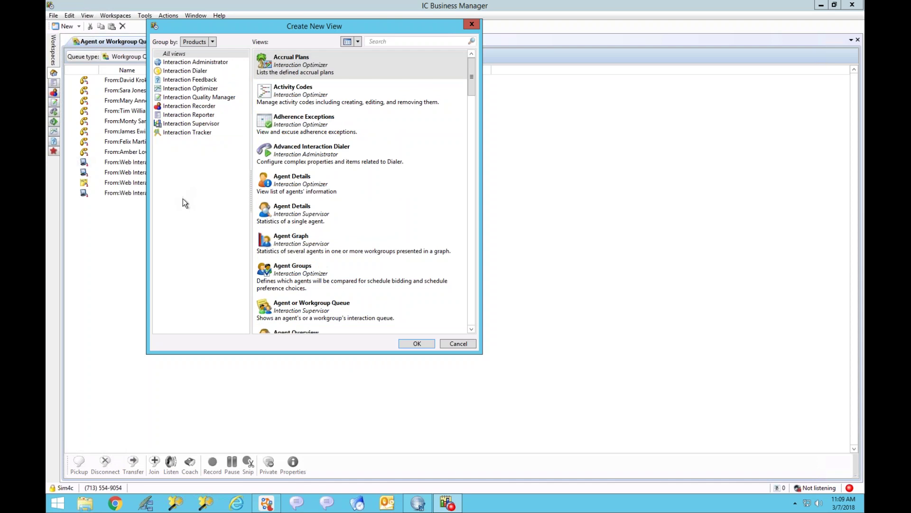
{"action": "left_click", "coordinate": [213, 43]}
{"action": "left_click", "coordinate": [200, 53]}
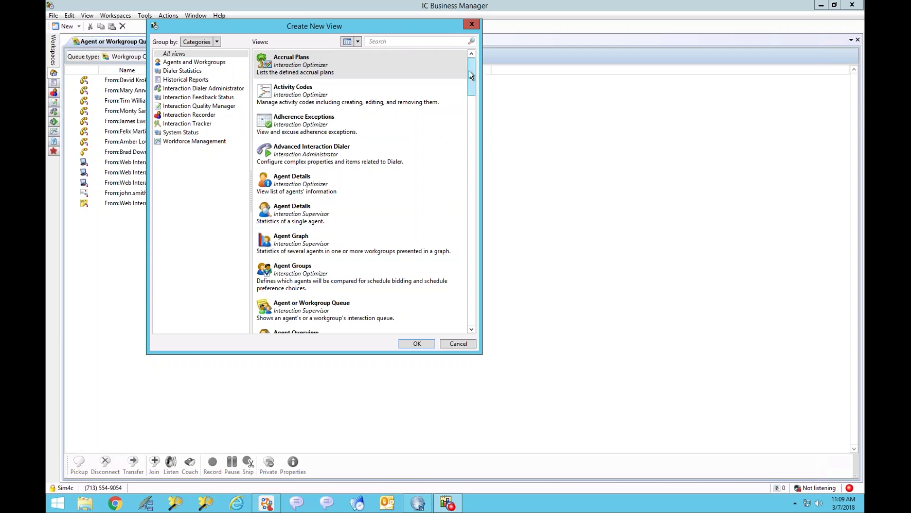
{"action": "left_click", "coordinate": [369, 42]}
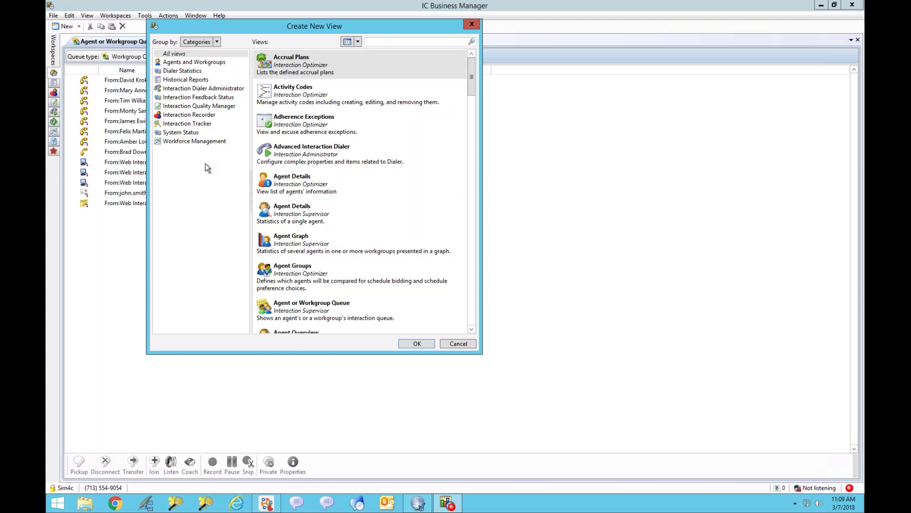
{"action": "left_click", "coordinate": [184, 62]}
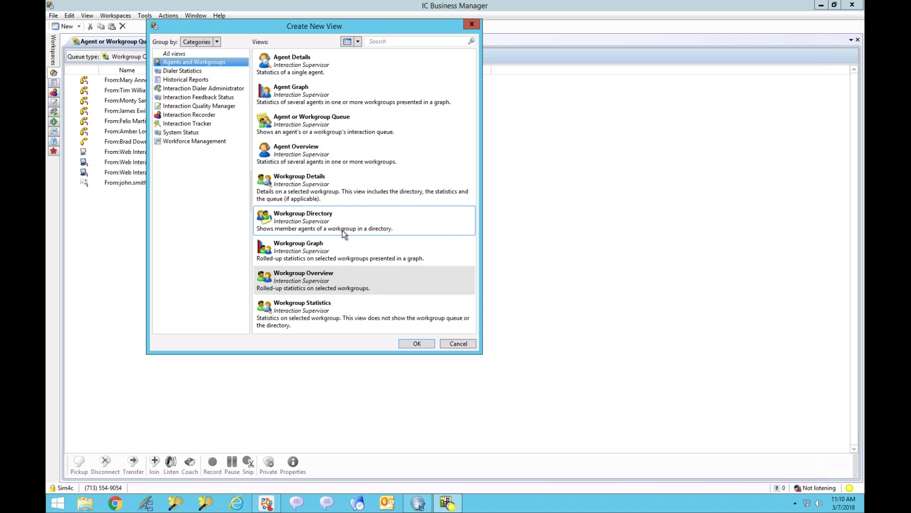
{"action": "left_click", "coordinate": [298, 187]}
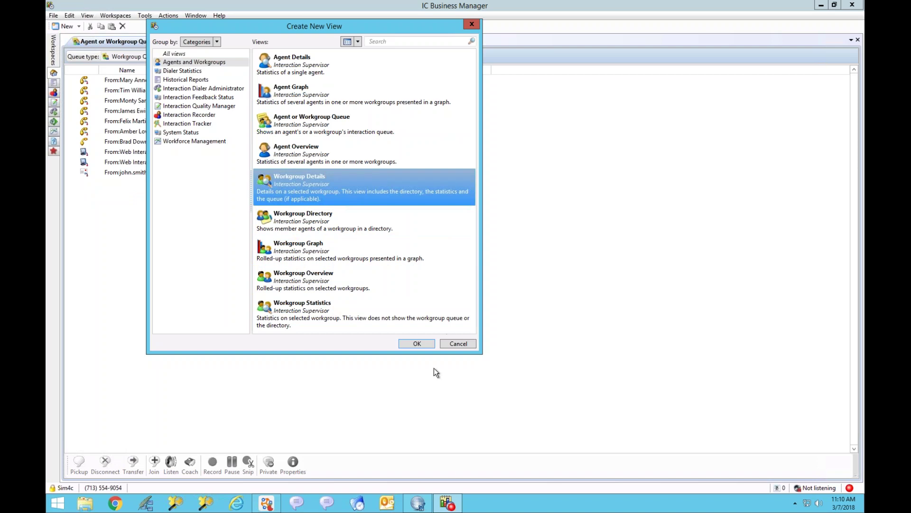
{"action": "left_click", "coordinate": [417, 344]}
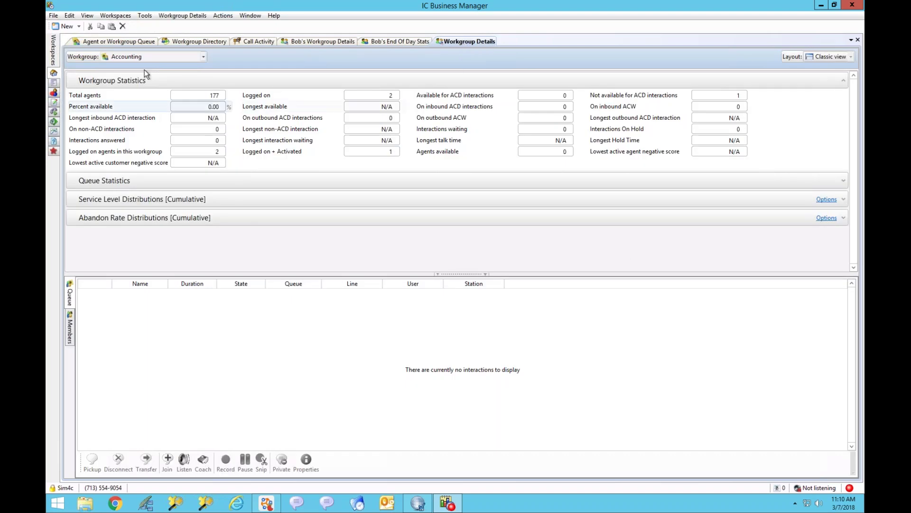
Step: Keep Accounting as the workgroup, check its Members and Queue tabs, and list the Window menu options
{"action": "left_click", "coordinate": [151, 56]}
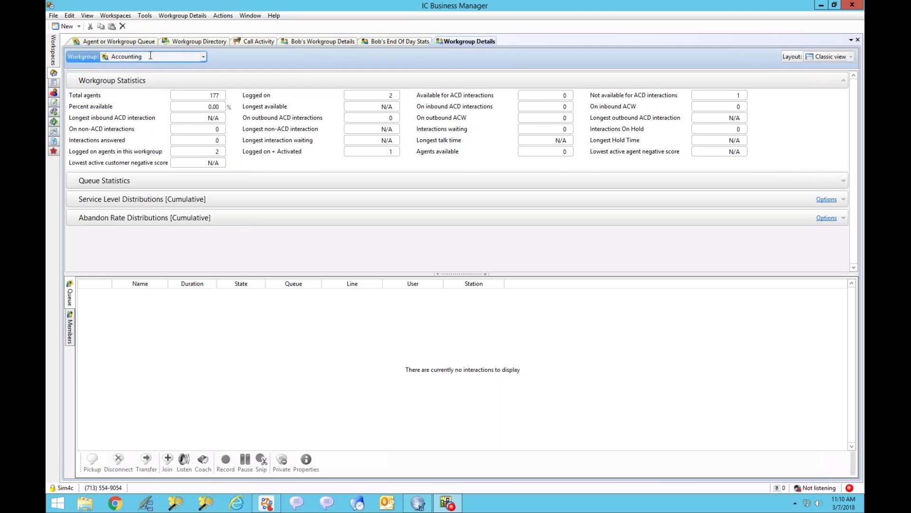
{"action": "left_click", "coordinate": [204, 56]}
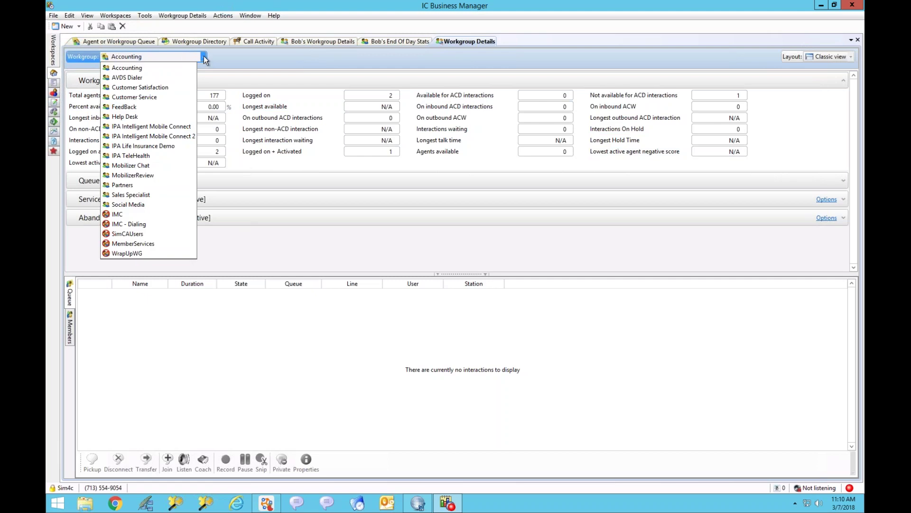
{"action": "left_click", "coordinate": [204, 59]}
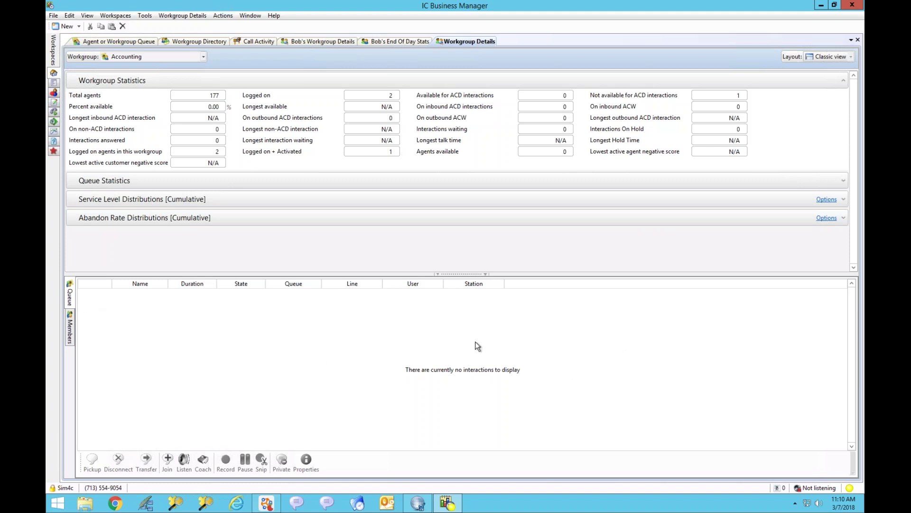
{"action": "left_click", "coordinate": [71, 332]}
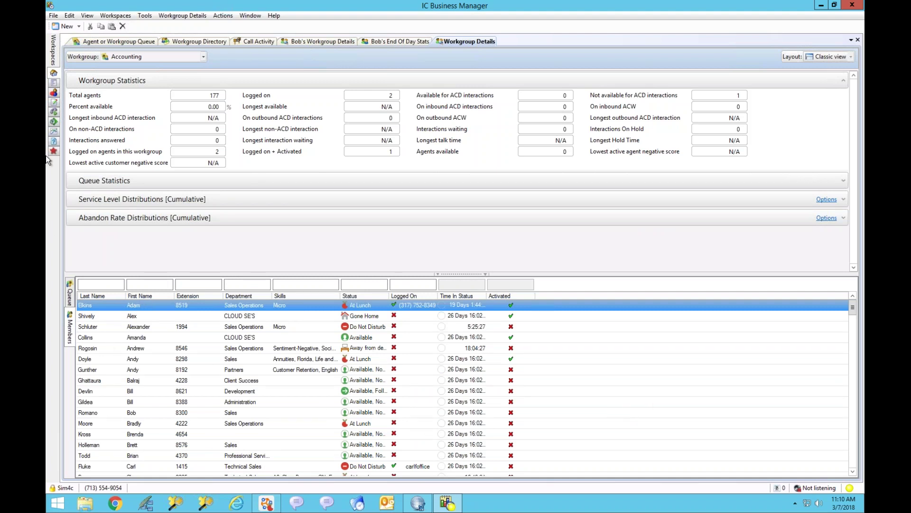
{"action": "left_click", "coordinate": [71, 295]}
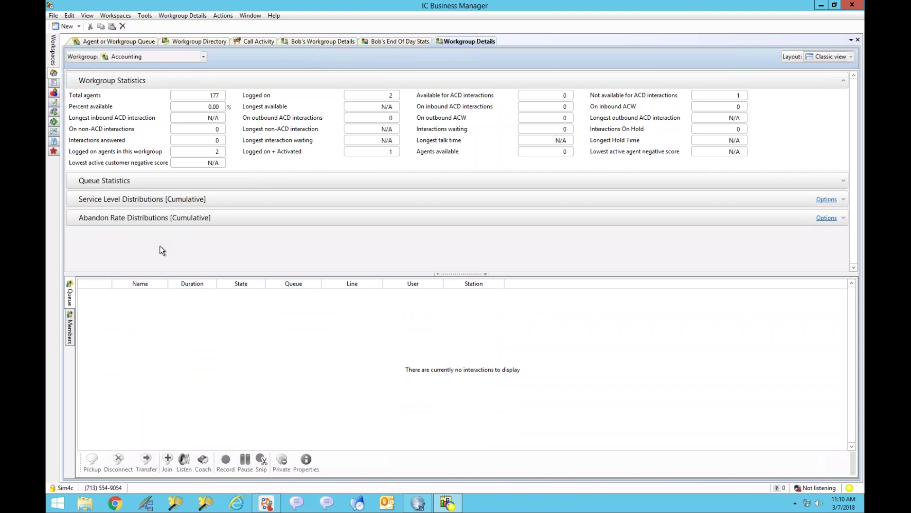
{"action": "left_click", "coordinate": [249, 16]}
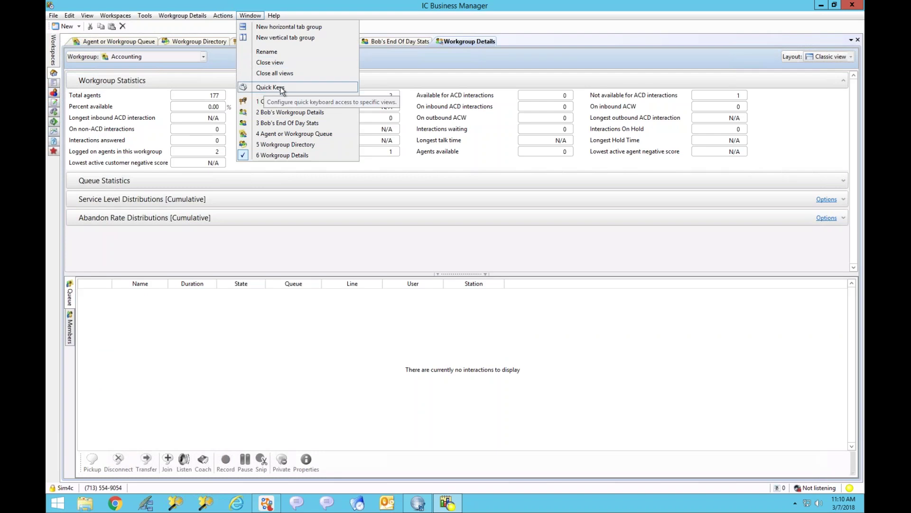
{"action": "left_click", "coordinate": [281, 88]}
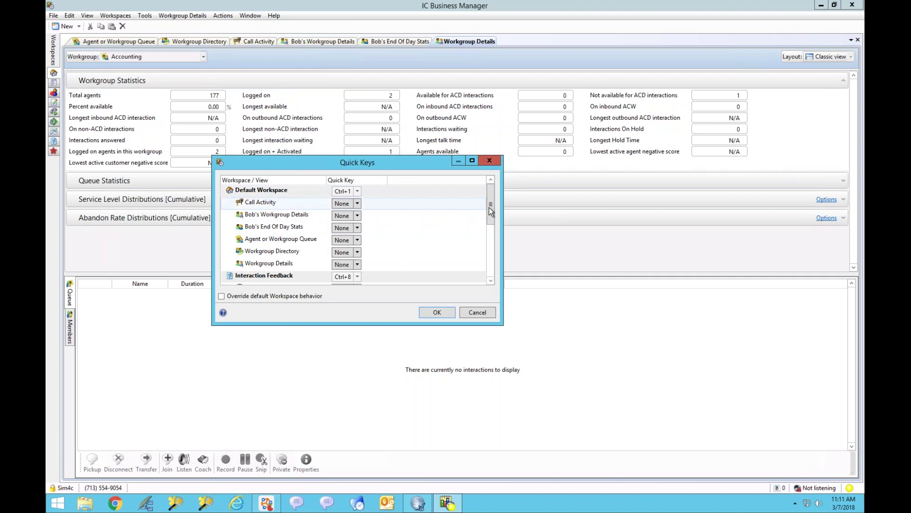
{"action": "scroll", "coordinate": [486, 244], "scroll_direction": "down", "scroll_amount": 1}
{"action": "scroll", "coordinate": [486, 244], "scroll_direction": "down", "scroll_amount": 3}
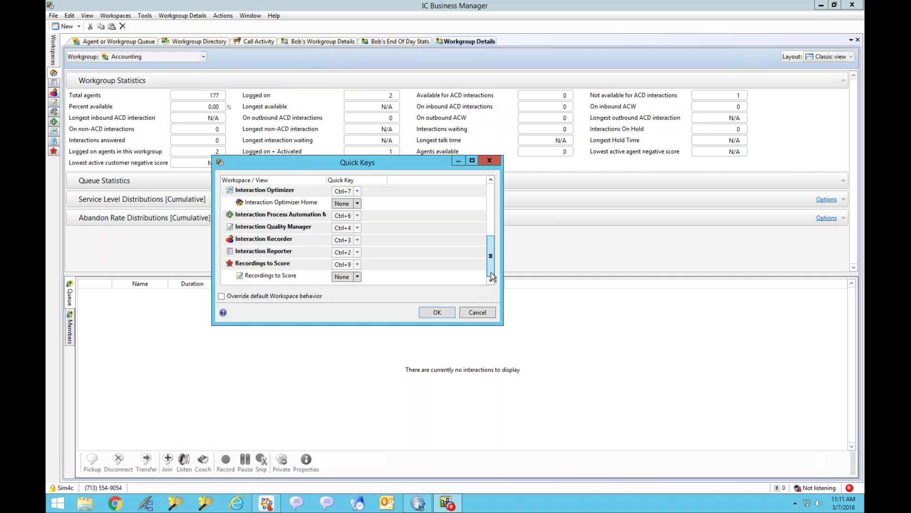
{"action": "left_click_drag", "start_coordinate": [494, 255], "coordinate": [490, 185]}
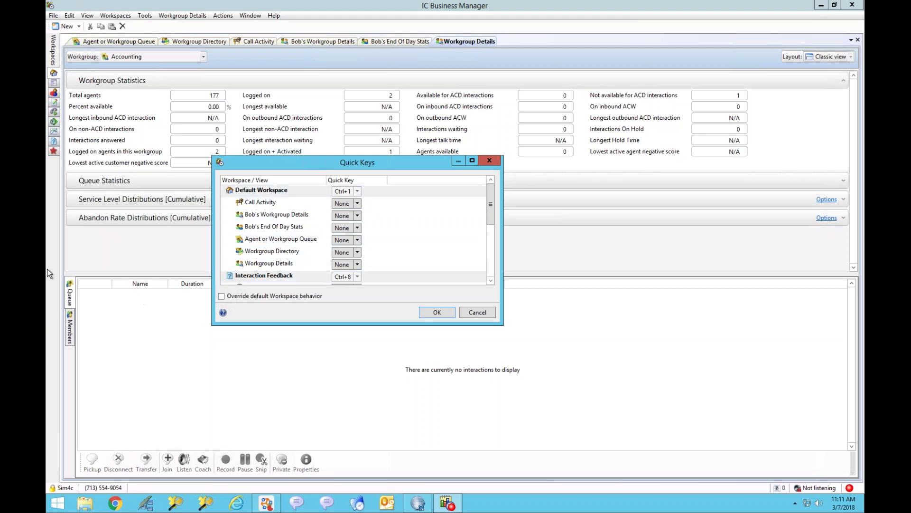
{"action": "mouse_move", "coordinate": [493, 211]}
{"action": "left_mouse_down"}
{"action": "mouse_move", "coordinate": [492, 285]}
{"action": "mouse_move", "coordinate": [491, 199]}
{"action": "left_mouse_up"}
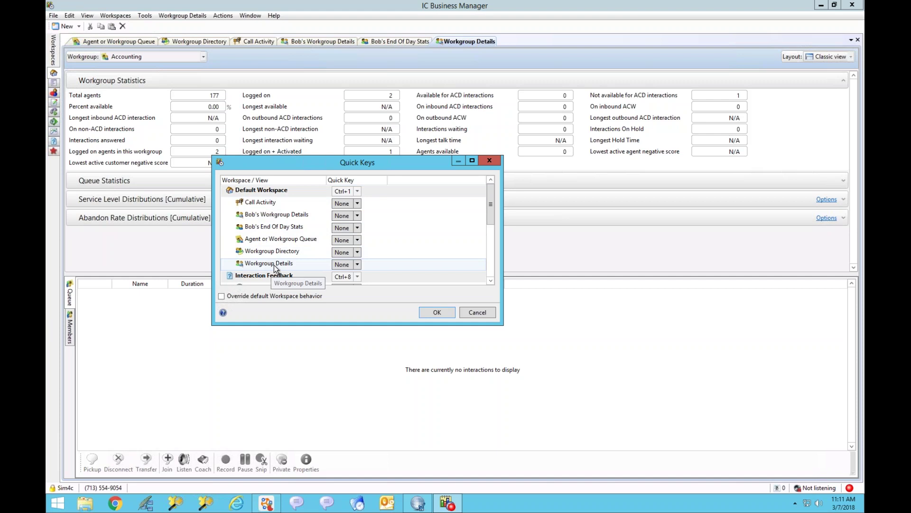
{"action": "left_click", "coordinate": [358, 204]}
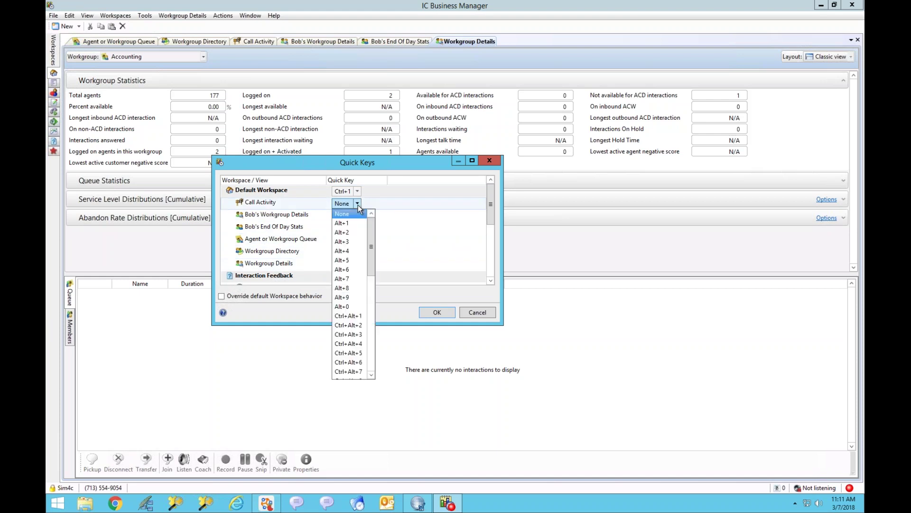
{"action": "left_click_drag", "start_coordinate": [374, 231], "coordinate": [374, 299]}
{"action": "mouse_move", "coordinate": [364, 334]}
{"action": "left_mouse_down"}
{"action": "mouse_move", "coordinate": [372, 372]}
{"action": "mouse_move", "coordinate": [374, 232]}
{"action": "mouse_move", "coordinate": [367, 351]}
{"action": "left_mouse_up"}
{"action": "scroll", "coordinate": [381, 286], "scroll_direction": "up", "scroll_amount": 9}
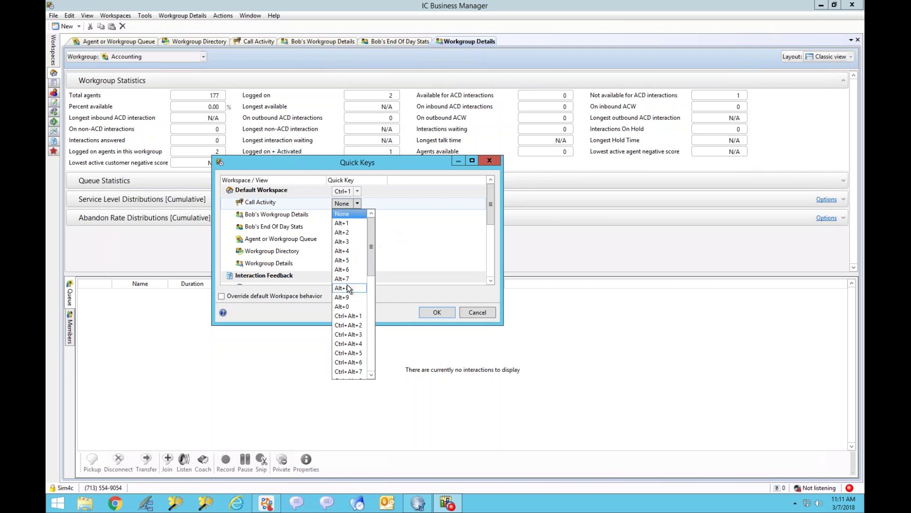
{"action": "left_click", "coordinate": [475, 310]}
{"action": "left_click", "coordinate": [465, 311]}
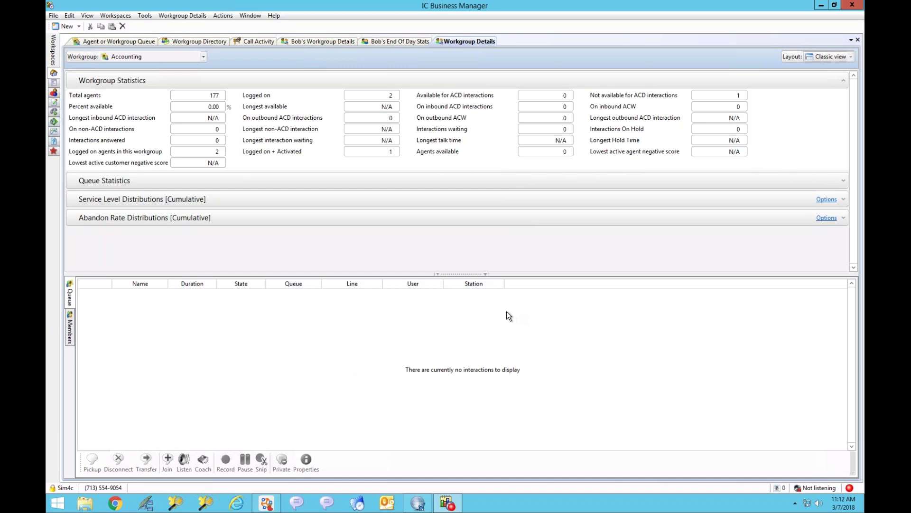
{"action": "left_click", "coordinate": [178, 44]}
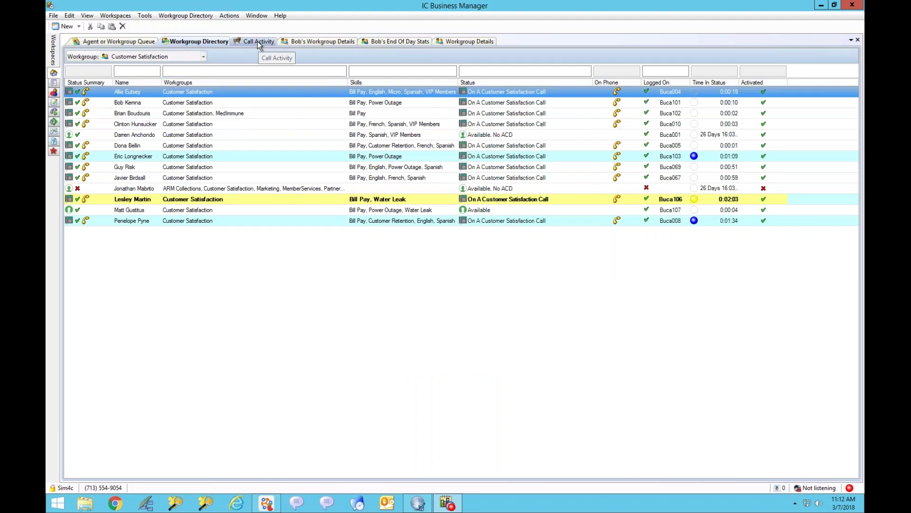
{"action": "left_click_drag", "start_coordinate": [257, 40], "coordinate": [292, 37]}
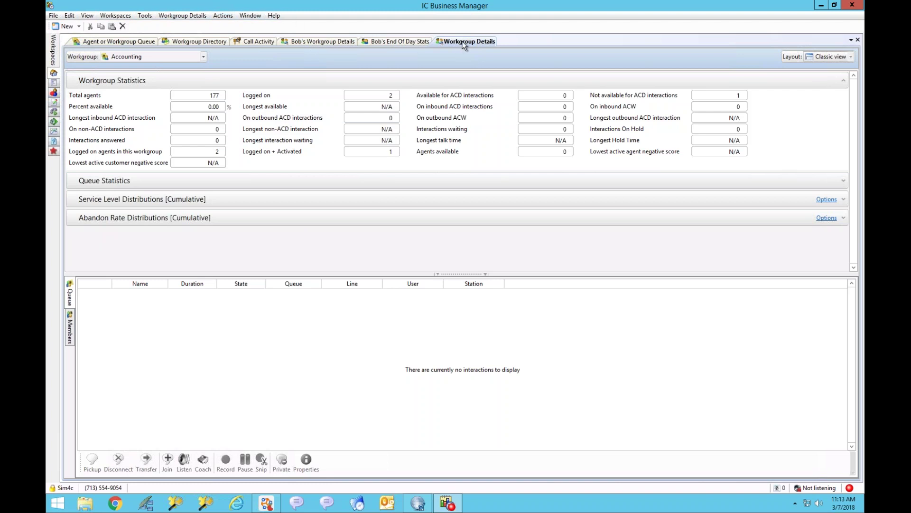
{"action": "left_click", "coordinate": [198, 16]}
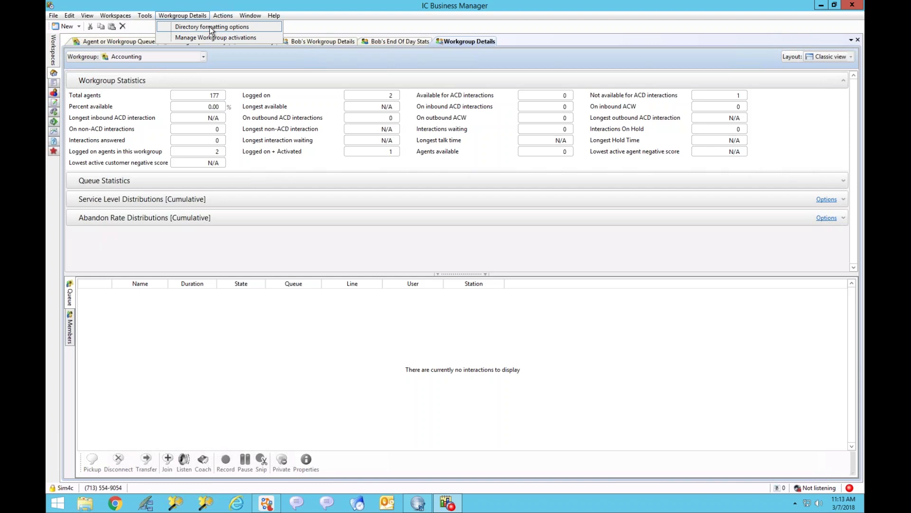
{"action": "left_click", "coordinate": [305, 22]}
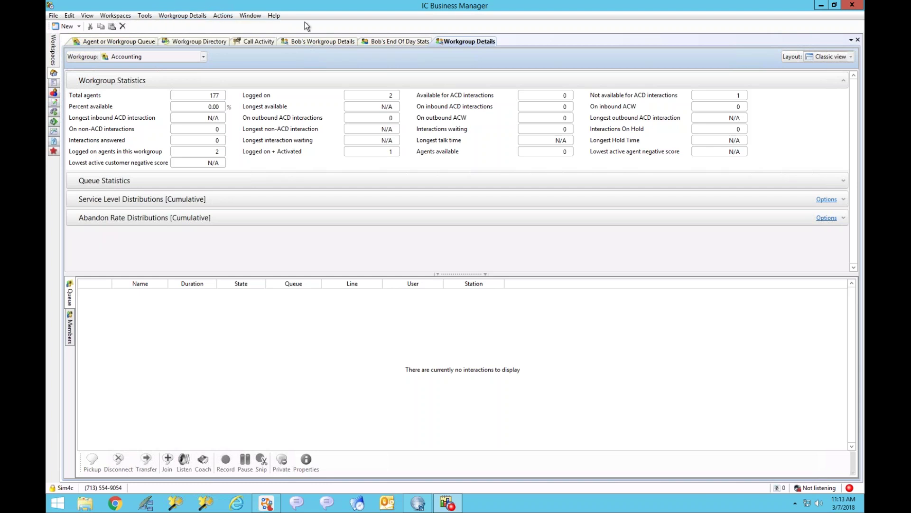
{"action": "left_click", "coordinate": [257, 40]}
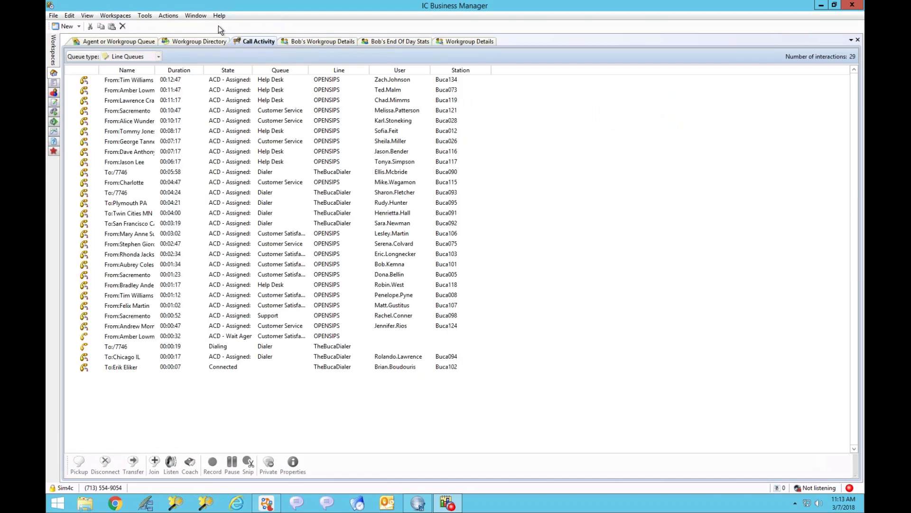
{"action": "left_click", "coordinate": [194, 43]}
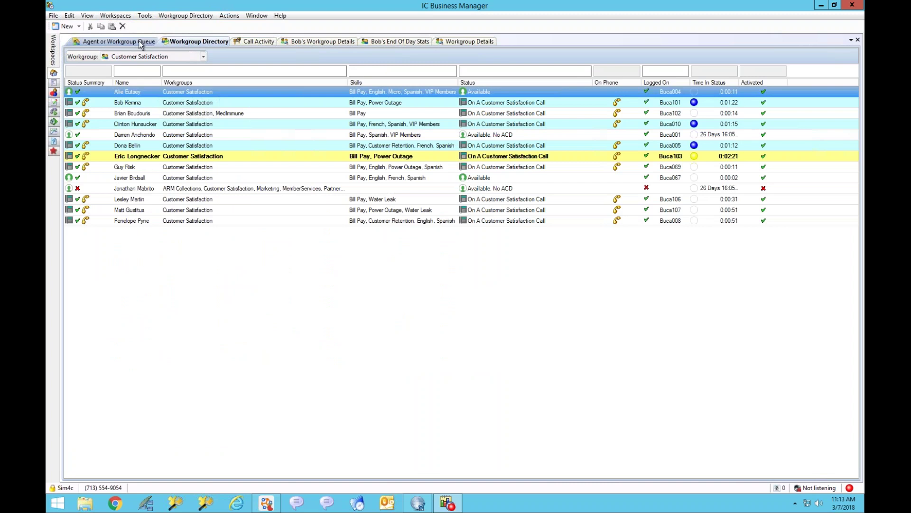
{"action": "left_click", "coordinate": [139, 41]}
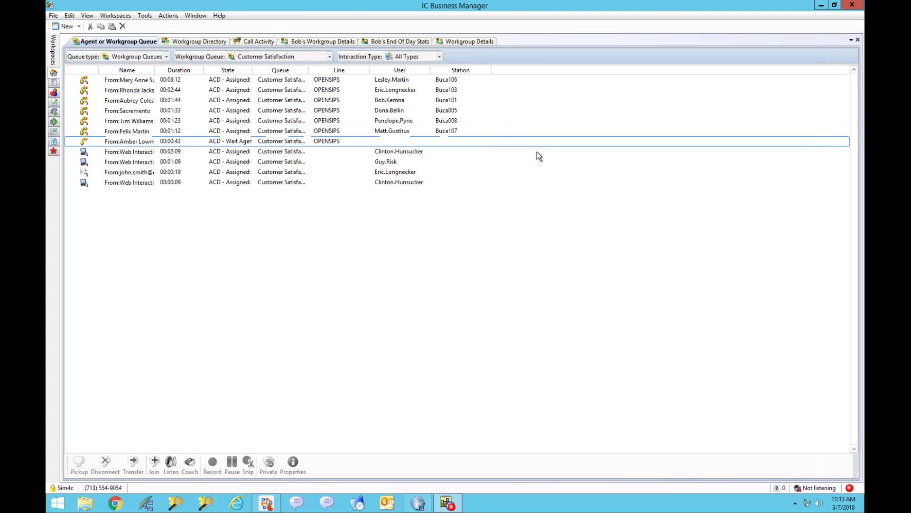
{"action": "left_click", "coordinate": [465, 42]}
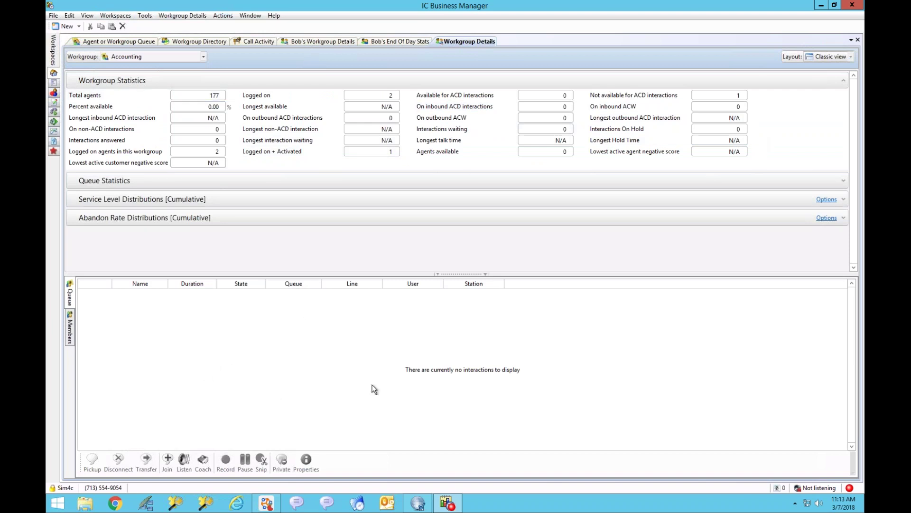
{"action": "left_click", "coordinate": [850, 57]}
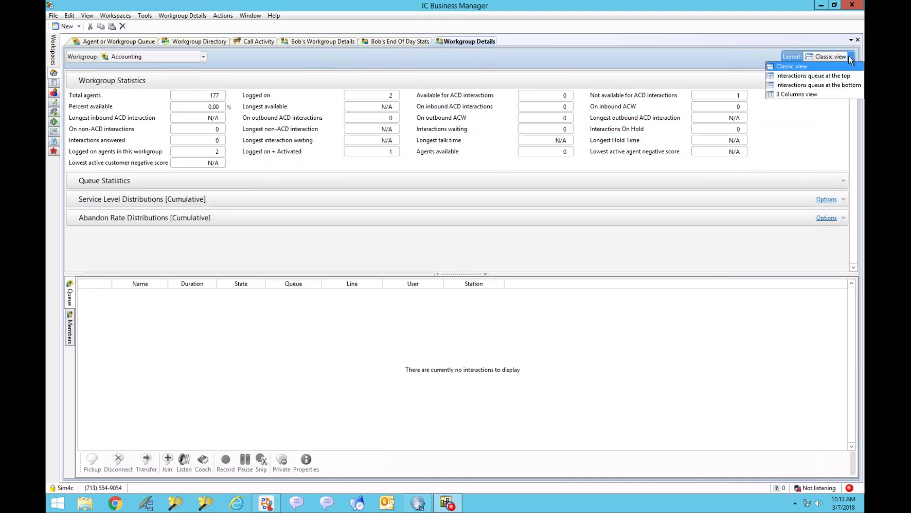
{"action": "left_click", "coordinate": [819, 78]}
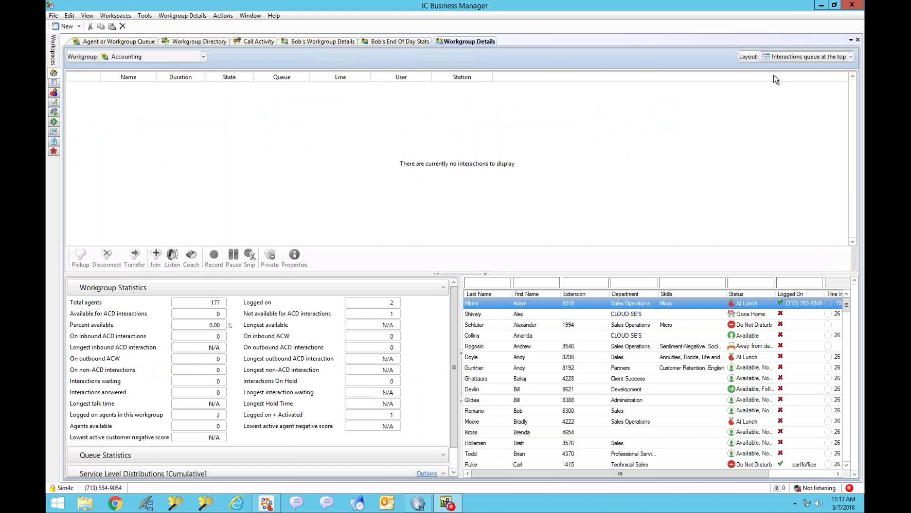
{"action": "left_click", "coordinate": [851, 58]}
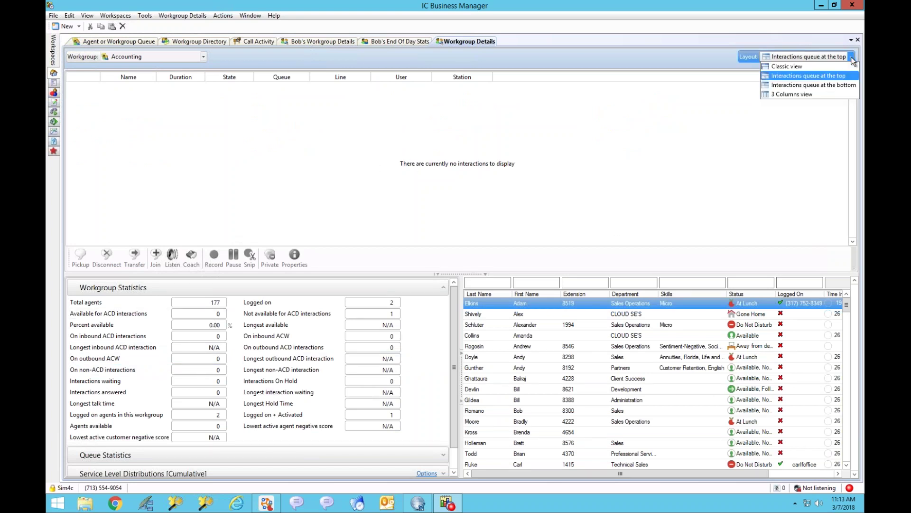
{"action": "left_click", "coordinate": [804, 85]}
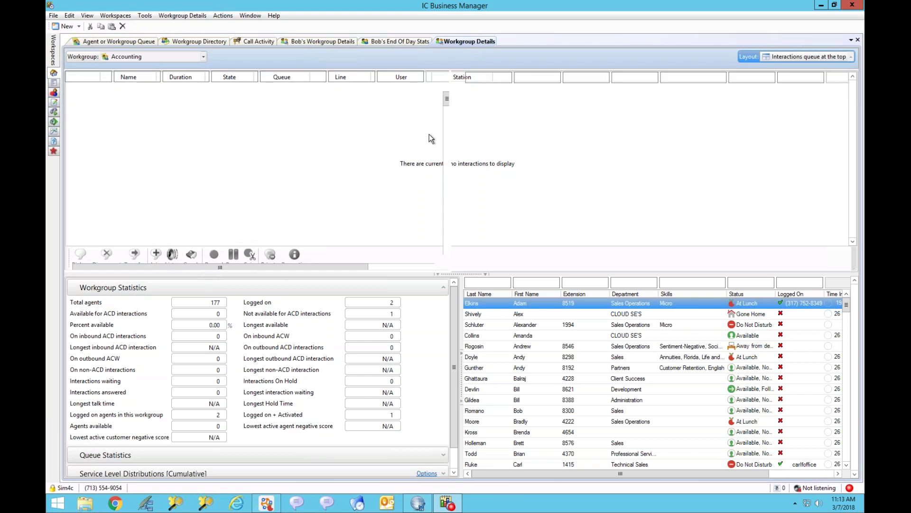
{"action": "left_click", "coordinate": [849, 58]}
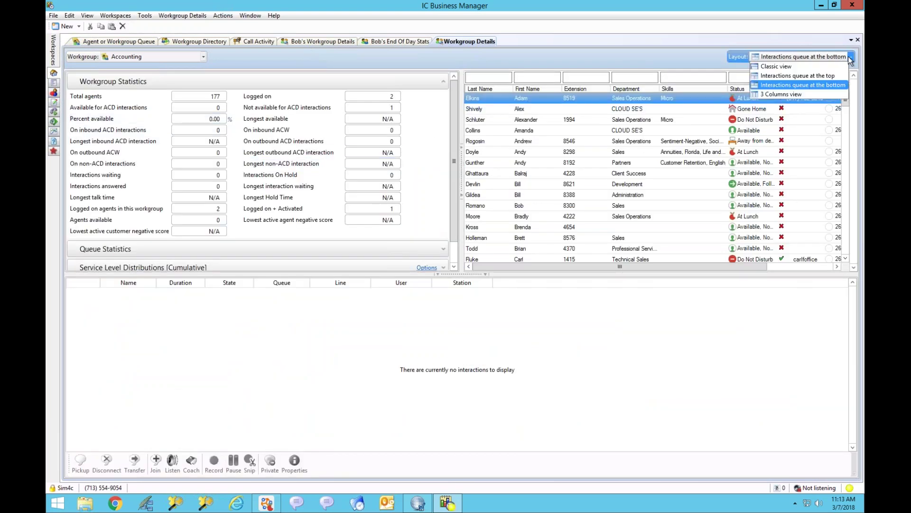
{"action": "left_click", "coordinate": [771, 95]}
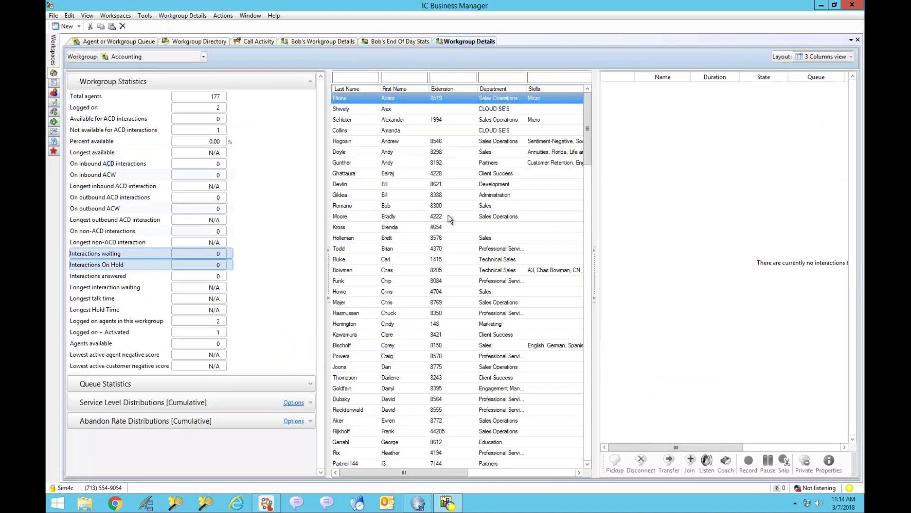
{"action": "left_click", "coordinate": [852, 57]}
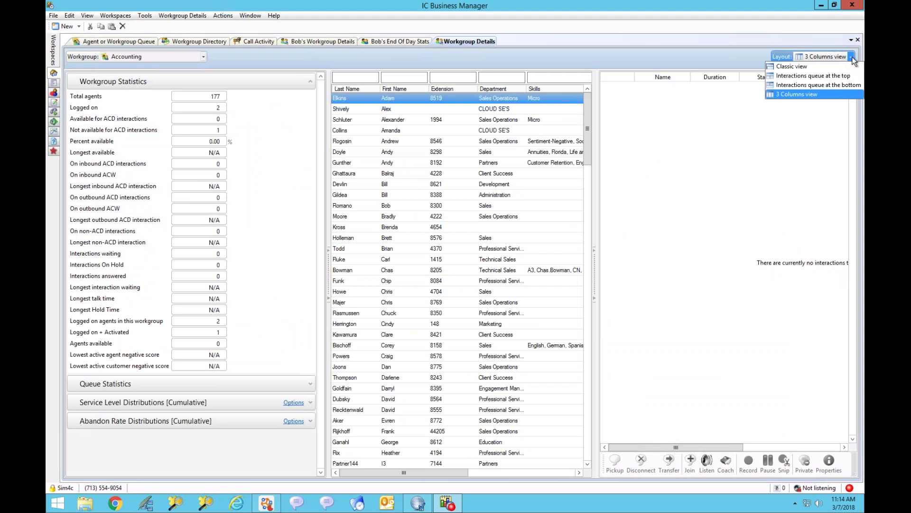
{"action": "left_click", "coordinate": [791, 66]}
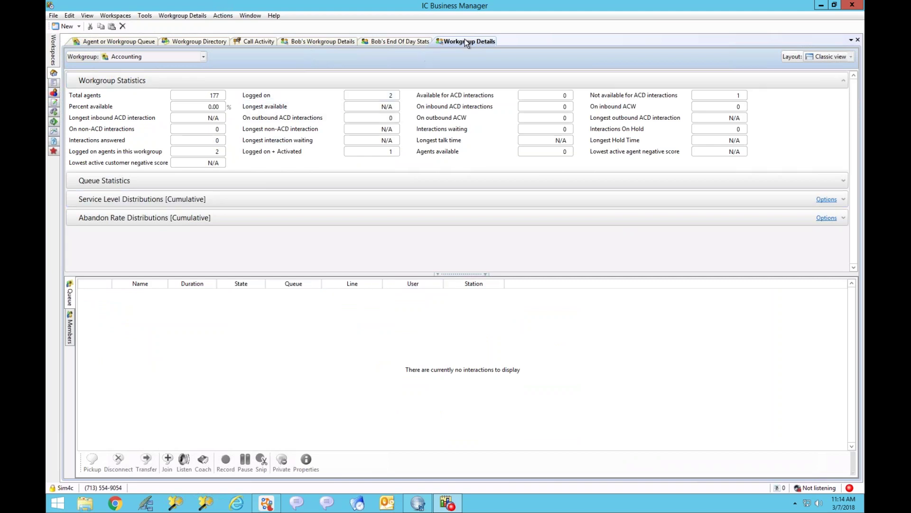
{"action": "left_click", "coordinate": [203, 58]}
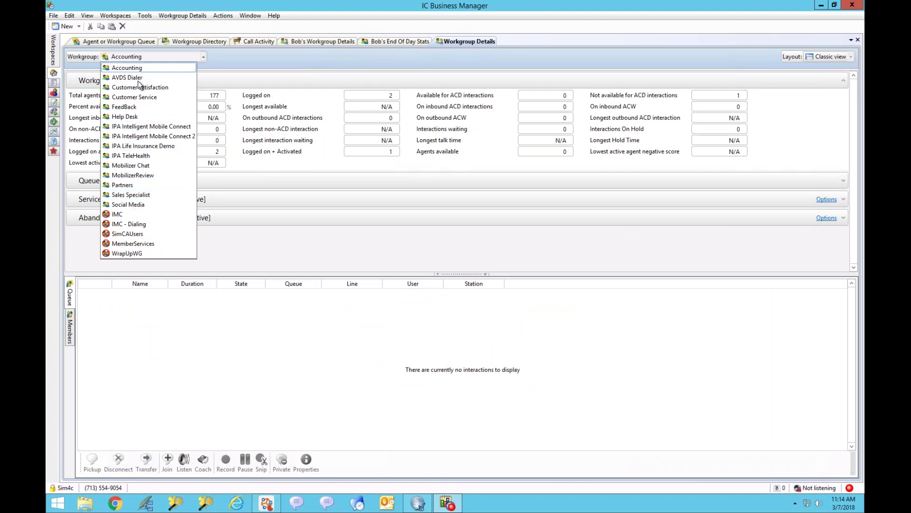
{"action": "left_click", "coordinate": [286, 51]}
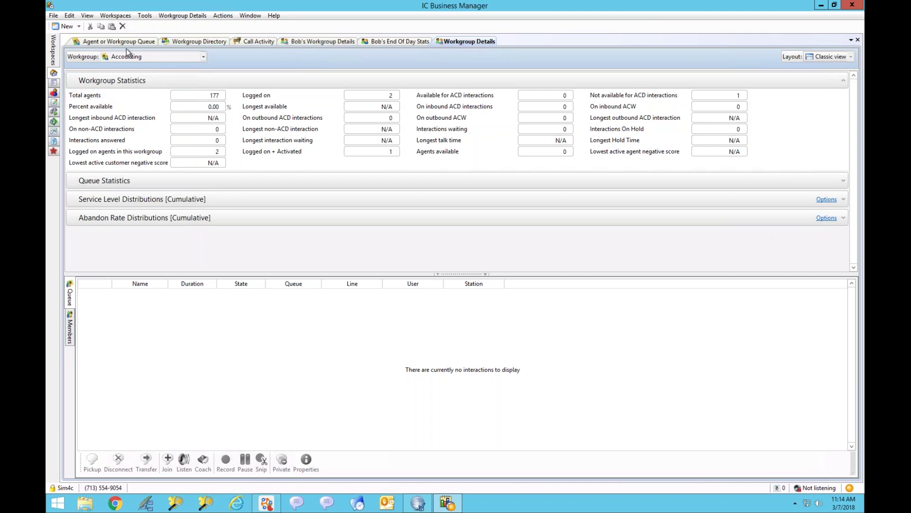
{"action": "right_click", "coordinate": [462, 43]}
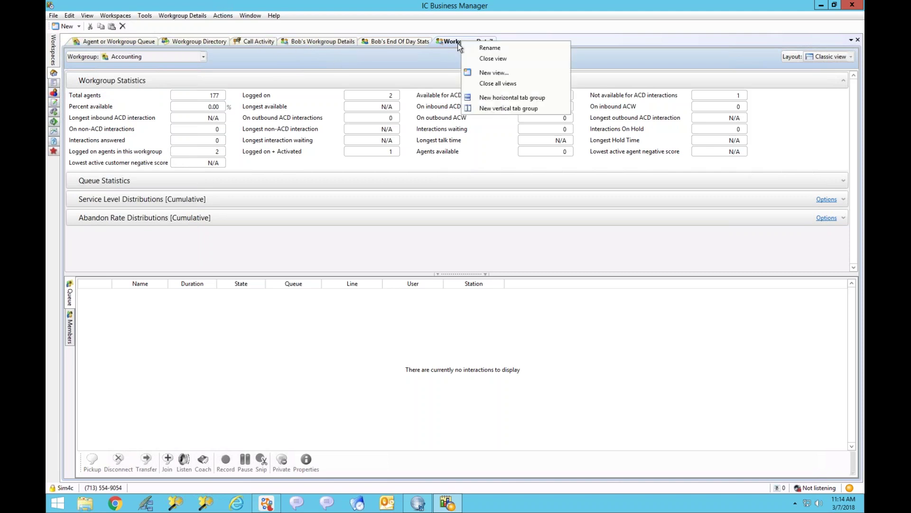
{"action": "left_click", "coordinate": [484, 48]}
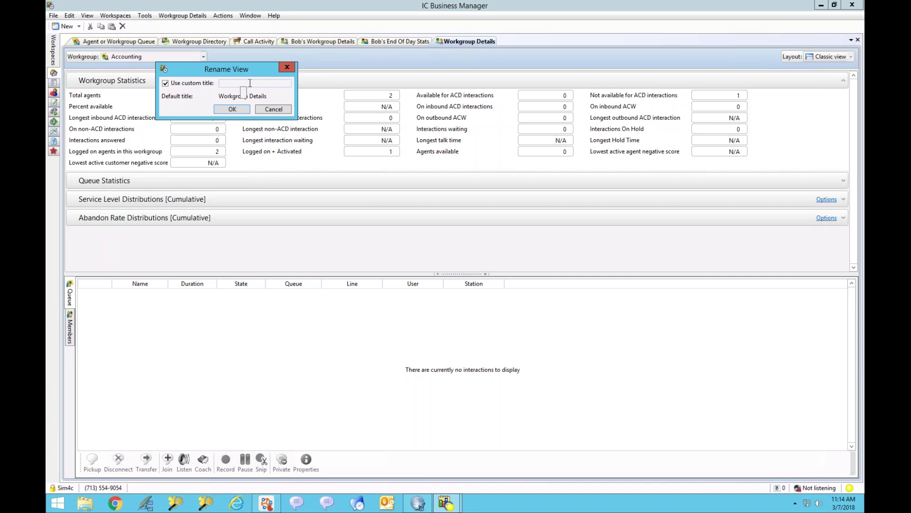
{"action": "left_click", "coordinate": [281, 110]}
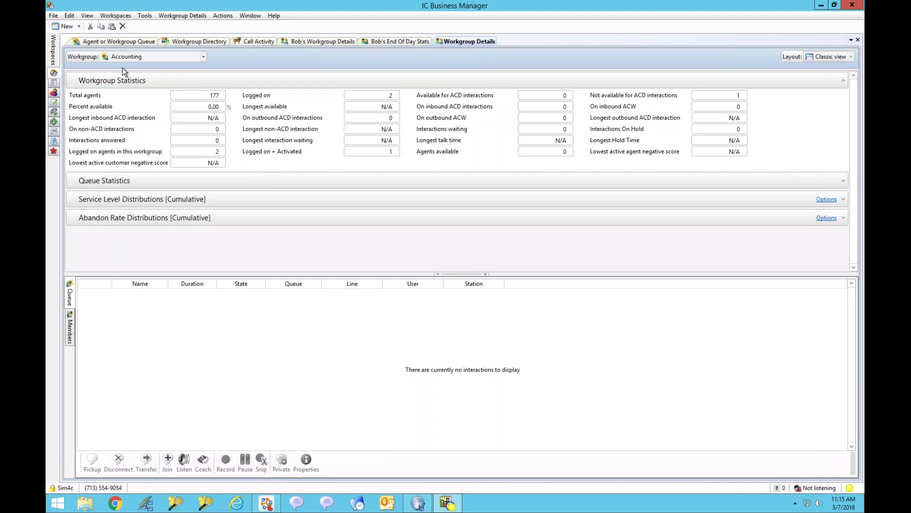
Step: Switch from the Agent or Workgroup Queue view to Call Activity, listing 29 line-queue interactions
{"action": "left_click", "coordinate": [108, 43]}
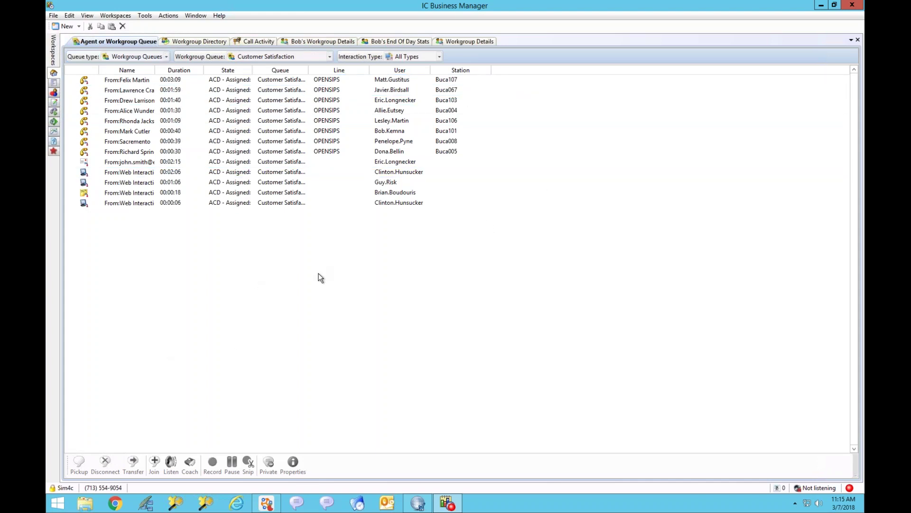
{"action": "left_click", "coordinate": [253, 41]}
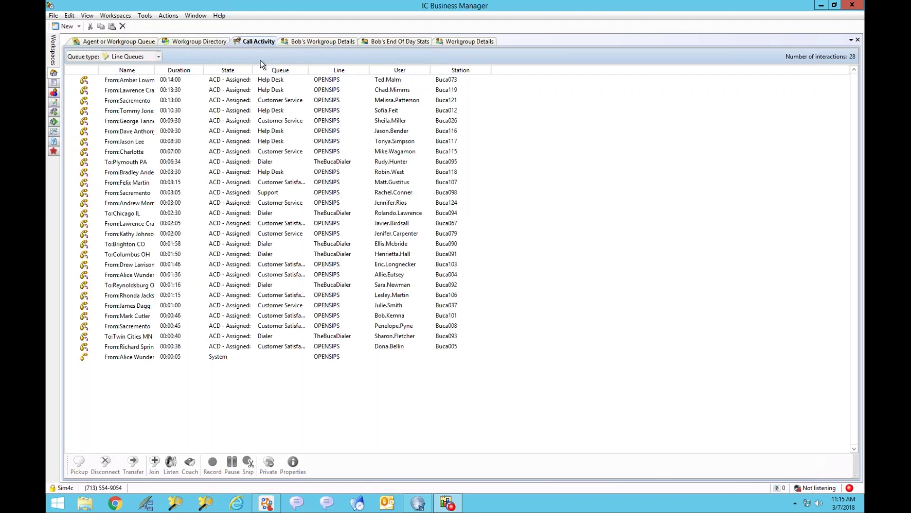
{"action": "left_click", "coordinate": [80, 27]}
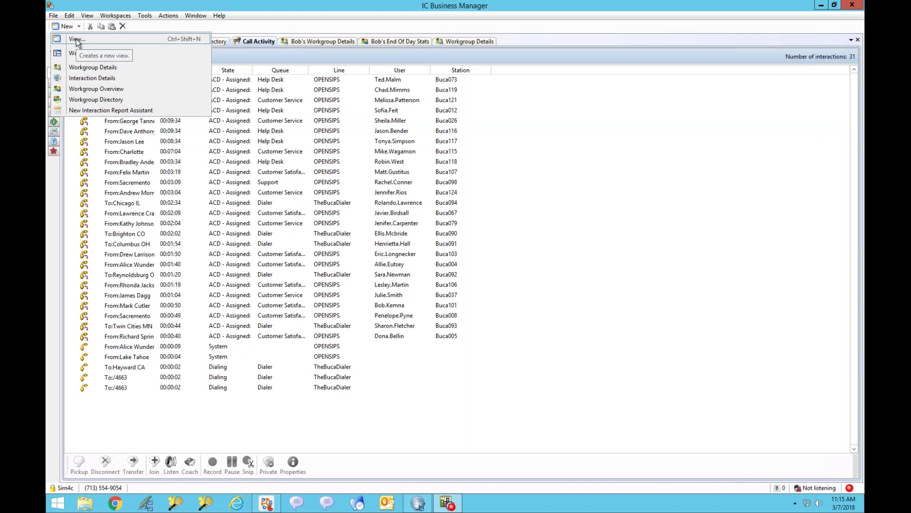
{"action": "left_click", "coordinate": [76, 38]}
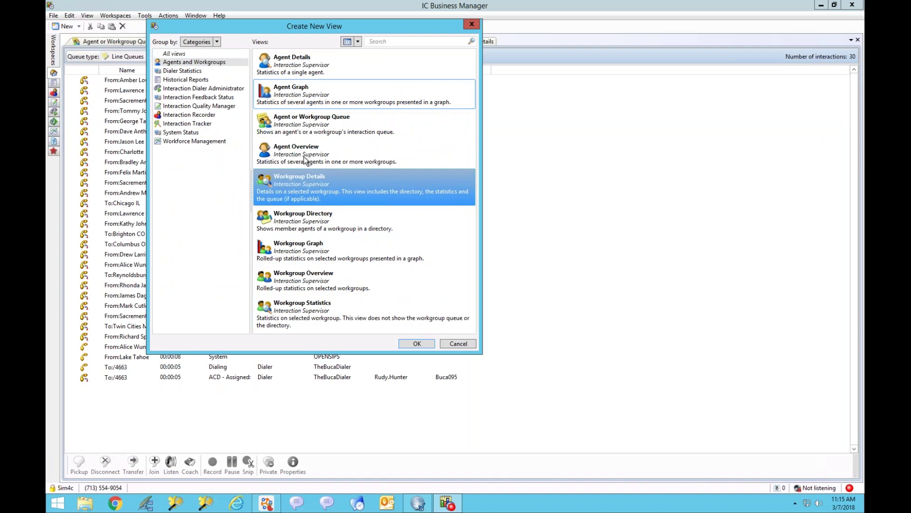
{"action": "left_click", "coordinate": [173, 135]}
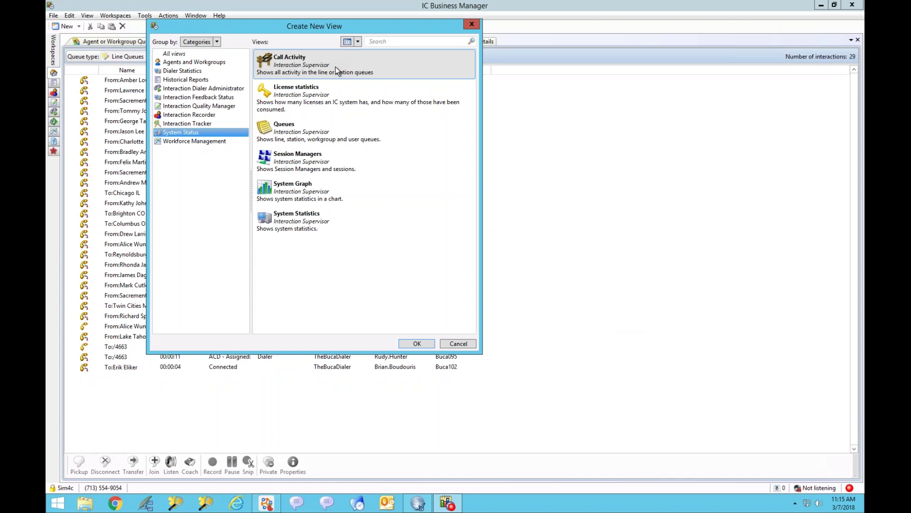
{"action": "left_click", "coordinate": [462, 345]}
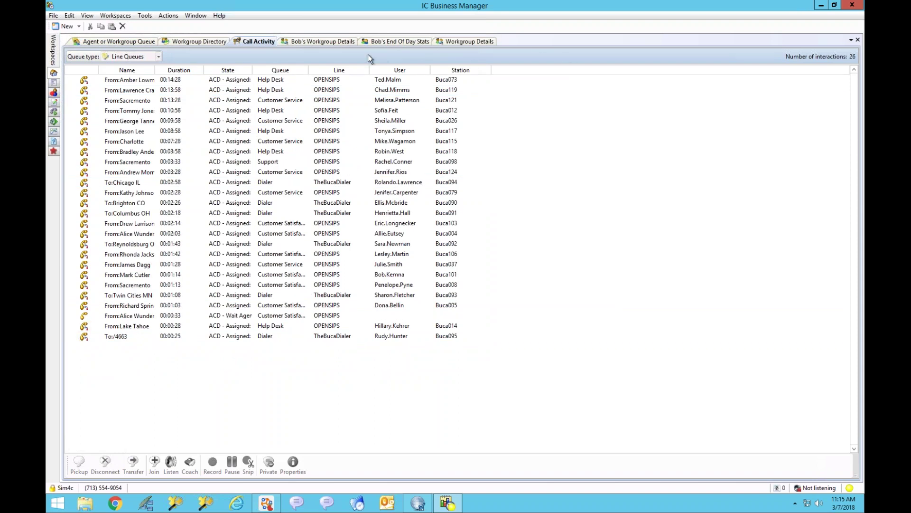
Step: Check the Call Activity column choices unchanged, then switch to Bob's Customer Satisfaction Workgroup Details view
{"action": "right_click", "coordinate": [295, 69]}
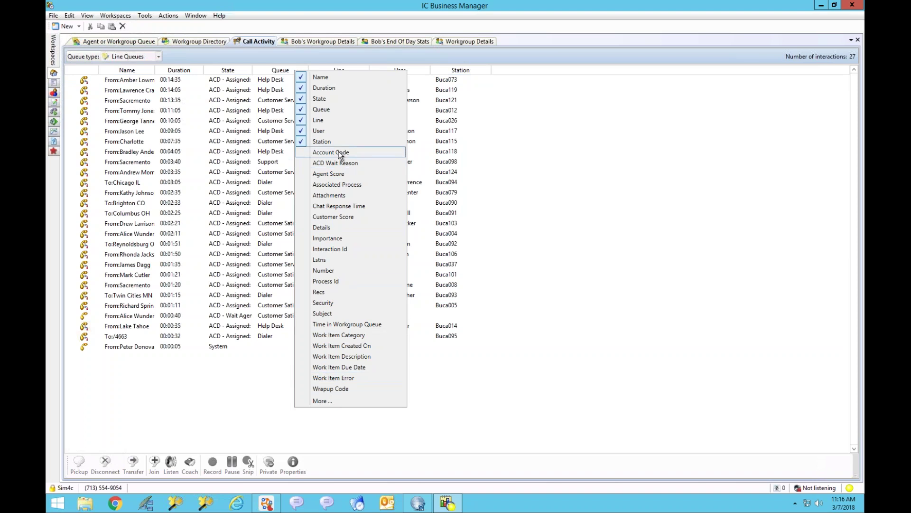
{"action": "left_click", "coordinate": [332, 54]}
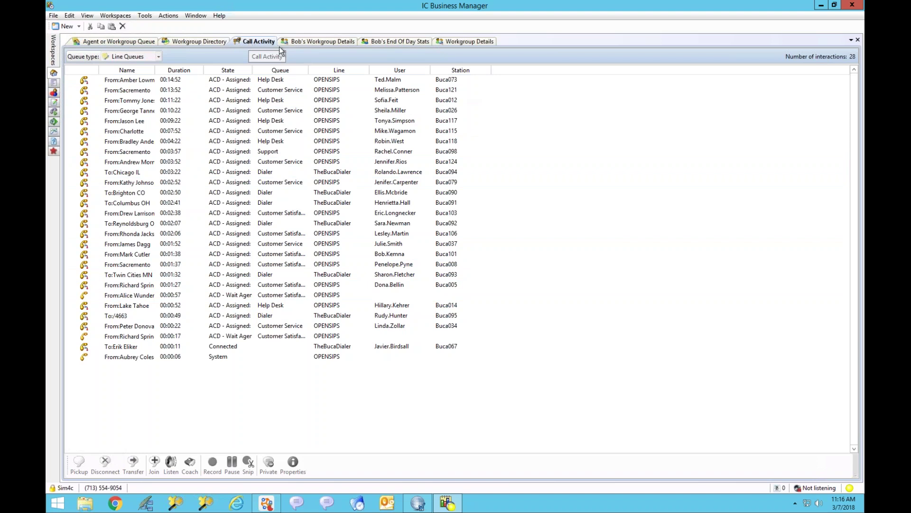
{"action": "left_click", "coordinate": [322, 43]}
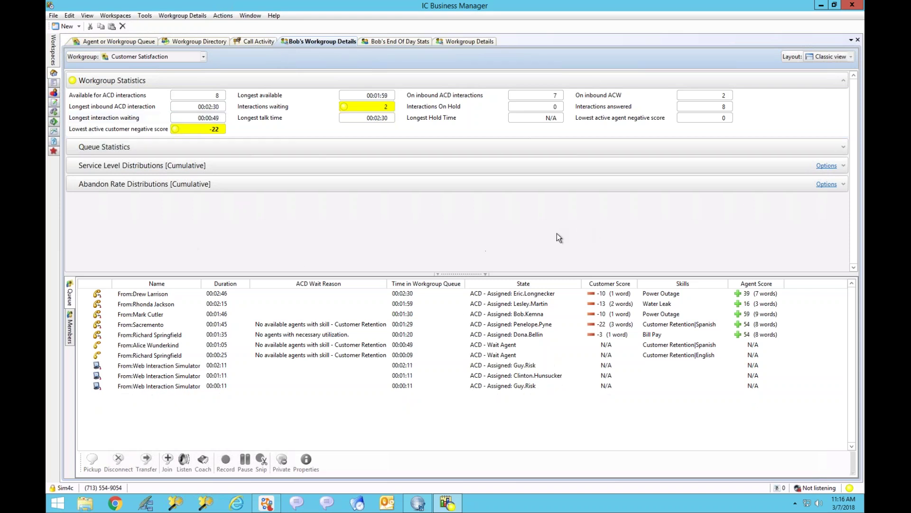
Step: Compare Accounting and Customer Satisfaction details, toggling Members and Queue, ending on Accounting
{"action": "left_click", "coordinate": [473, 41]}
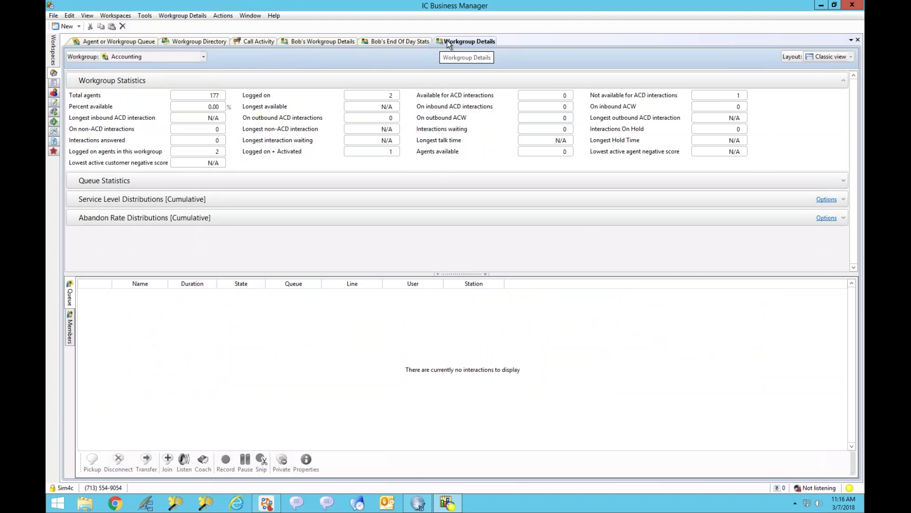
{"action": "left_click", "coordinate": [315, 41]}
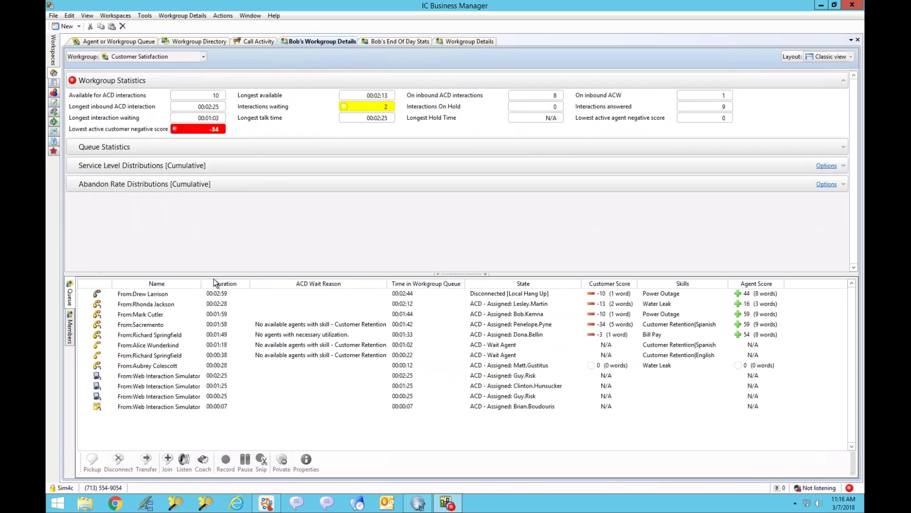
{"action": "left_click", "coordinate": [69, 333]}
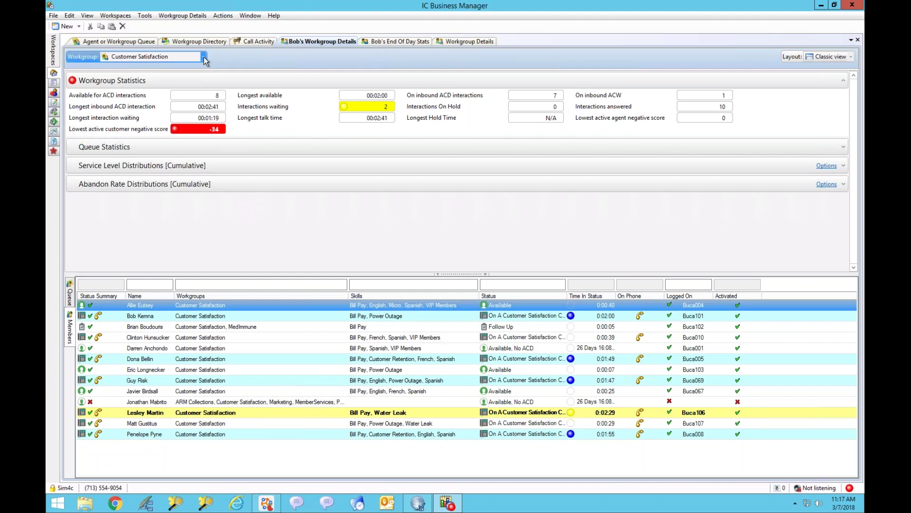
{"action": "left_click", "coordinate": [69, 297]}
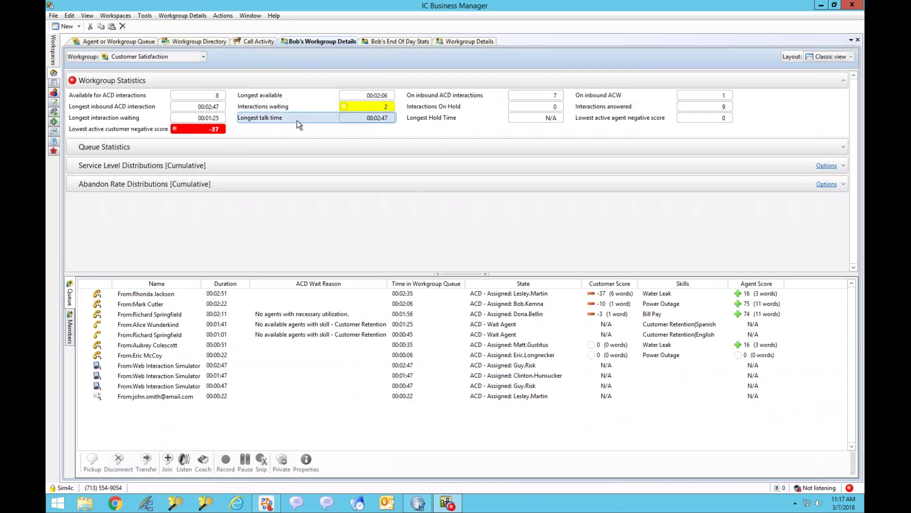
{"action": "left_click", "coordinate": [473, 41]}
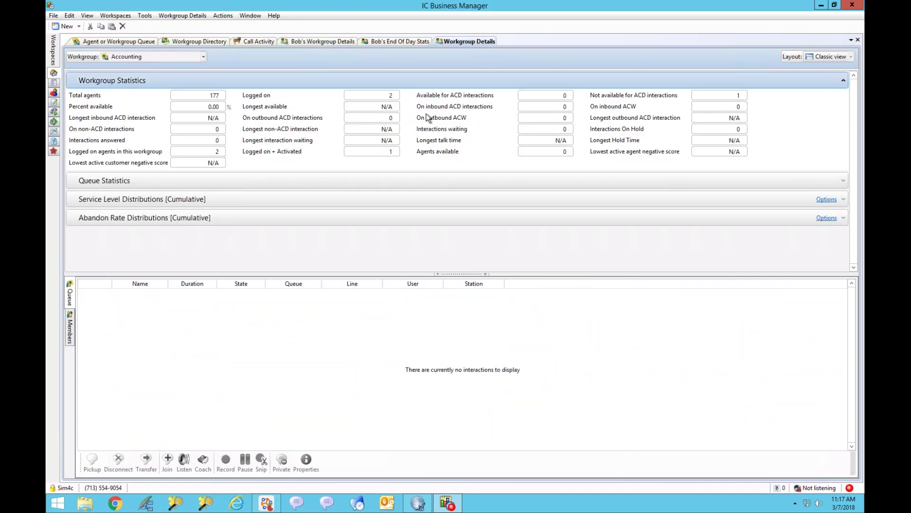
Step: Remove Total agents, Logged on, Percent available, Not available, outbound and non-ACD statistics from Accounting
{"action": "right_click", "coordinate": [331, 108]}
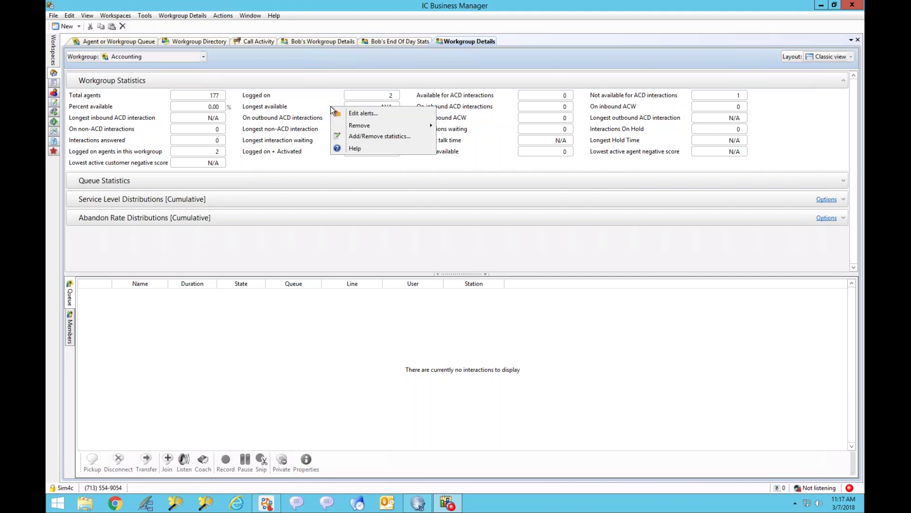
{"action": "left_click", "coordinate": [375, 137]}
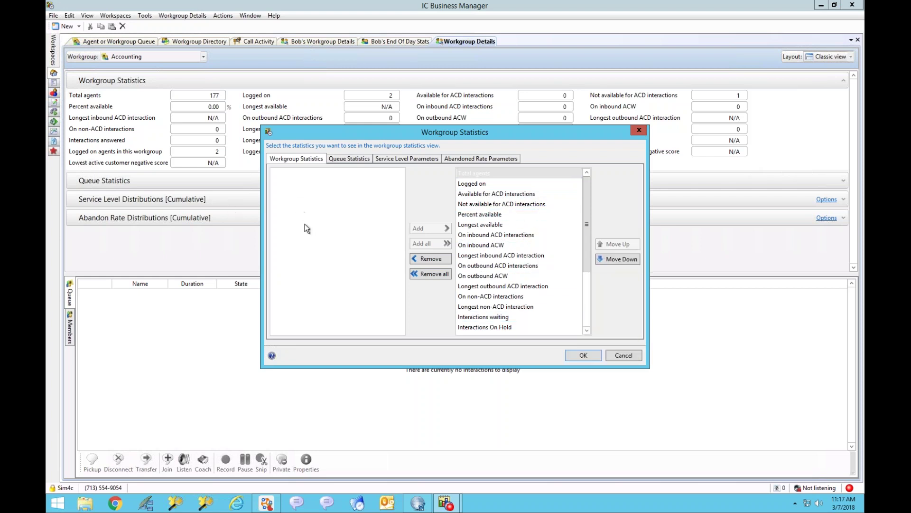
{"action": "double_click", "coordinate": [482, 173]}
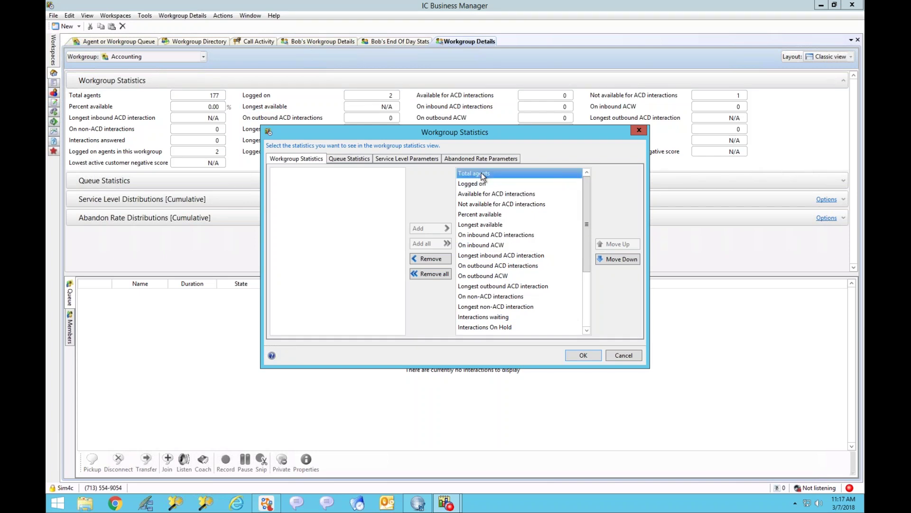
{"action": "double_click", "coordinate": [477, 173]}
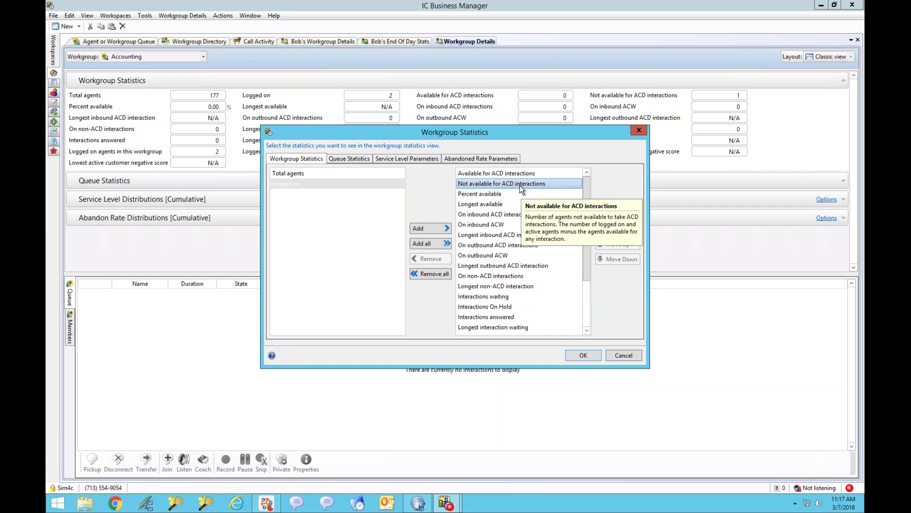
{"action": "left_click_drag", "start_coordinate": [520, 185], "coordinate": [487, 197]}
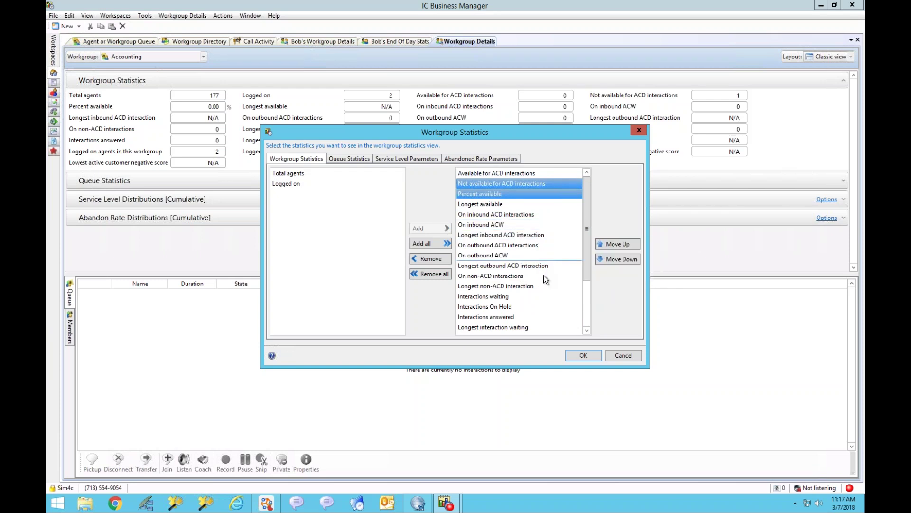
{"action": "left_click", "coordinate": [491, 244], "text": "ctrl"}
{"action": "left_click", "coordinate": [494, 255], "text": "ctrl"}
{"action": "left_click", "coordinate": [505, 268], "text": "ctrl"}
{"action": "left_click", "coordinate": [500, 278], "text": "ctrl"}
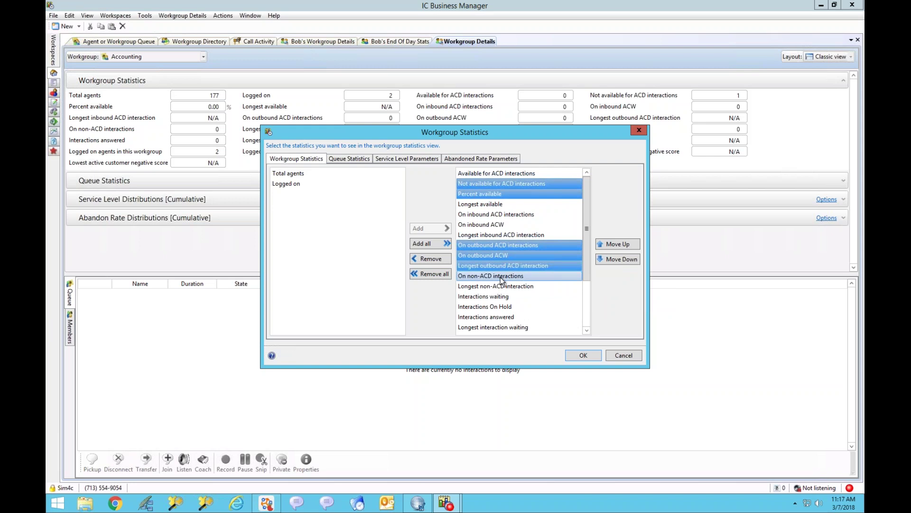
{"action": "left_click", "coordinate": [506, 285], "text": "ctrl"}
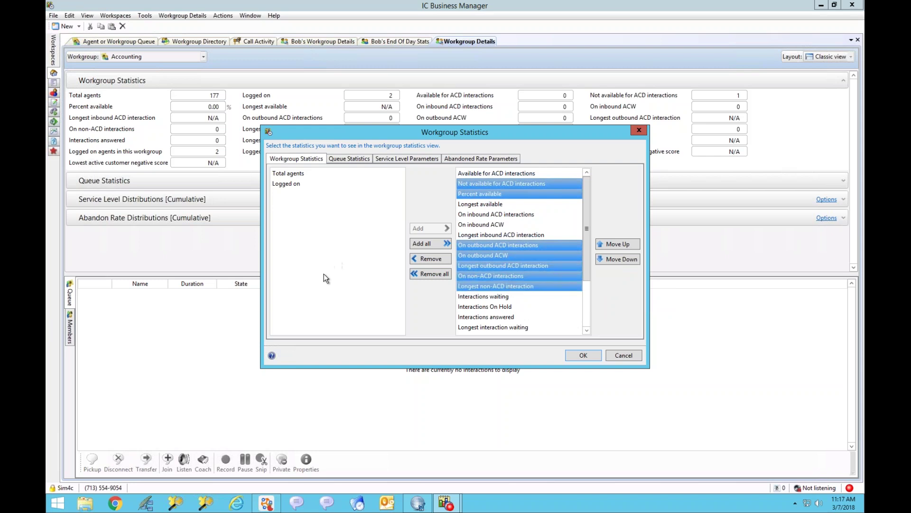
{"action": "left_click", "coordinate": [427, 259]}
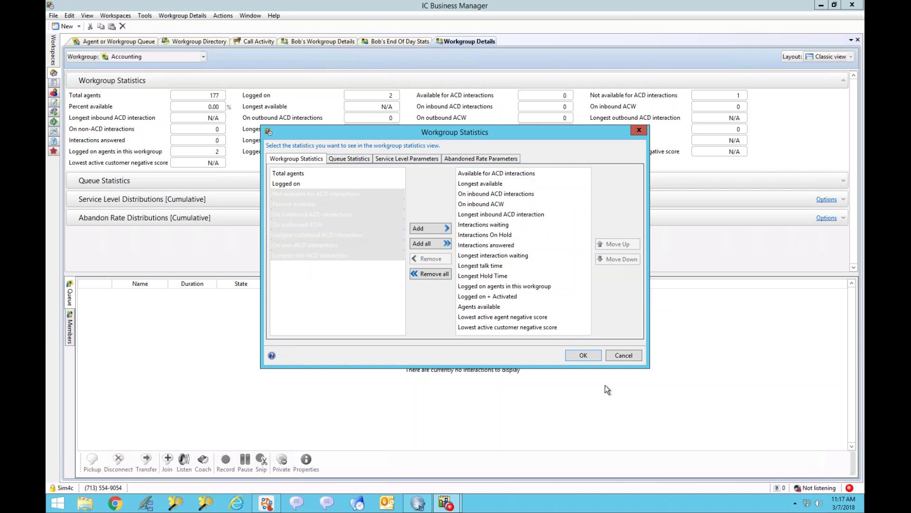
{"action": "left_click", "coordinate": [584, 355]}
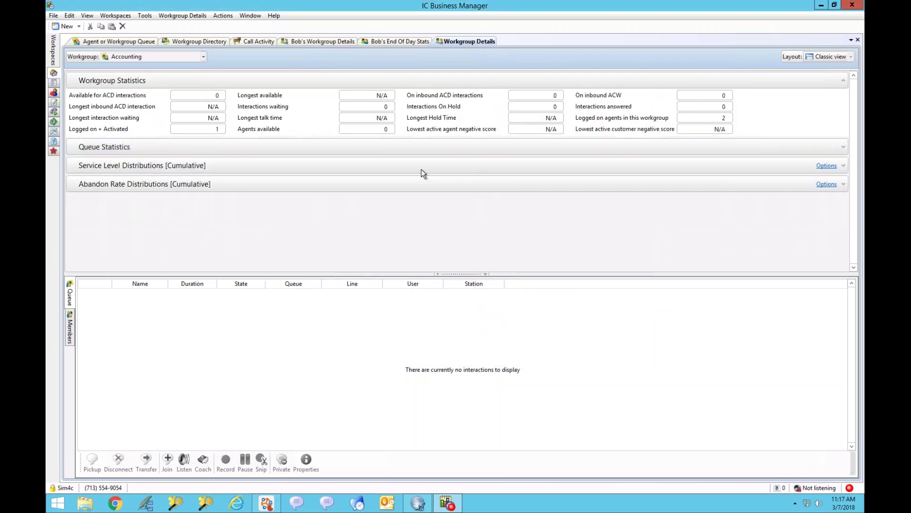
{"action": "left_click", "coordinate": [324, 42]}
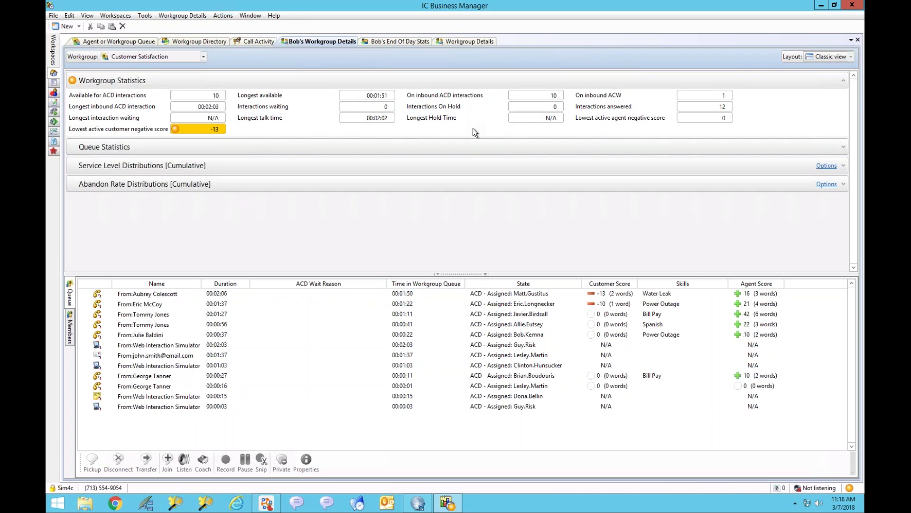
Step: Open alerts for Customer Satisfaction's Interactions waiting statistic and inspect its yellow and red alerts
{"action": "right_click", "coordinate": [362, 105]}
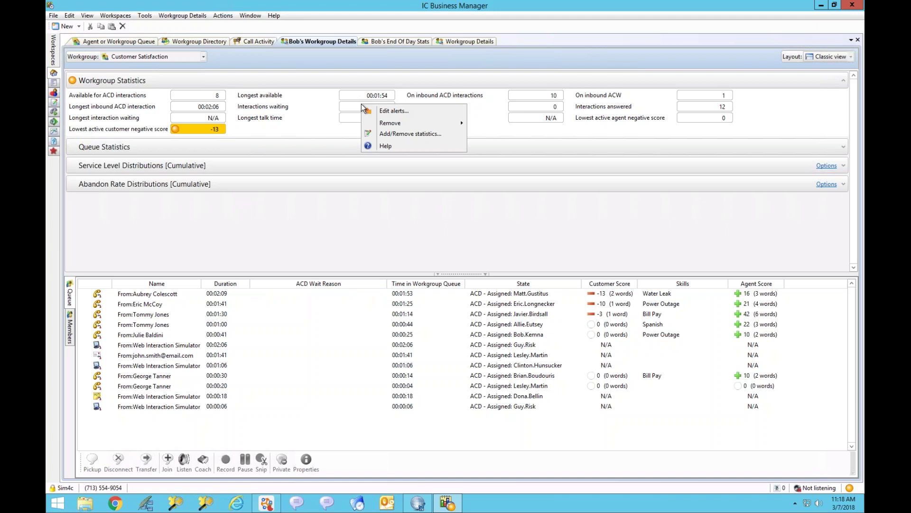
{"action": "left_click", "coordinate": [390, 112]}
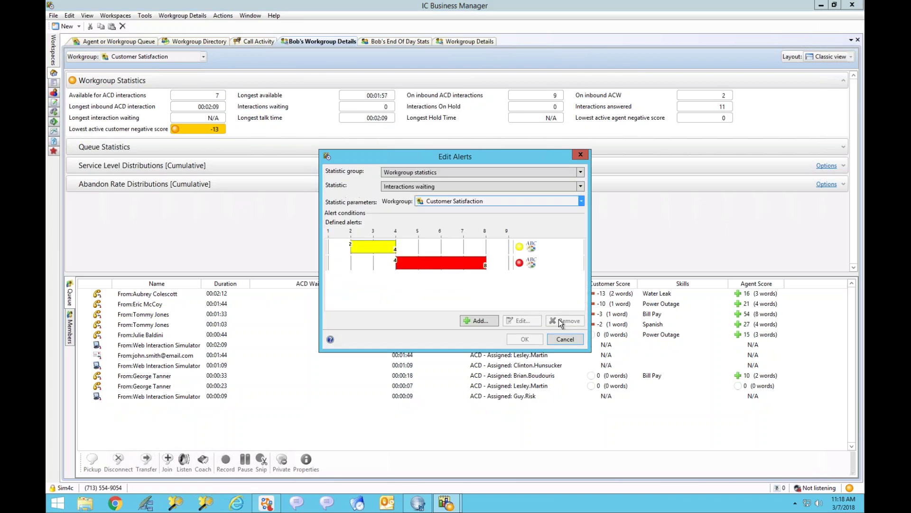
{"action": "left_click", "coordinate": [369, 246]}
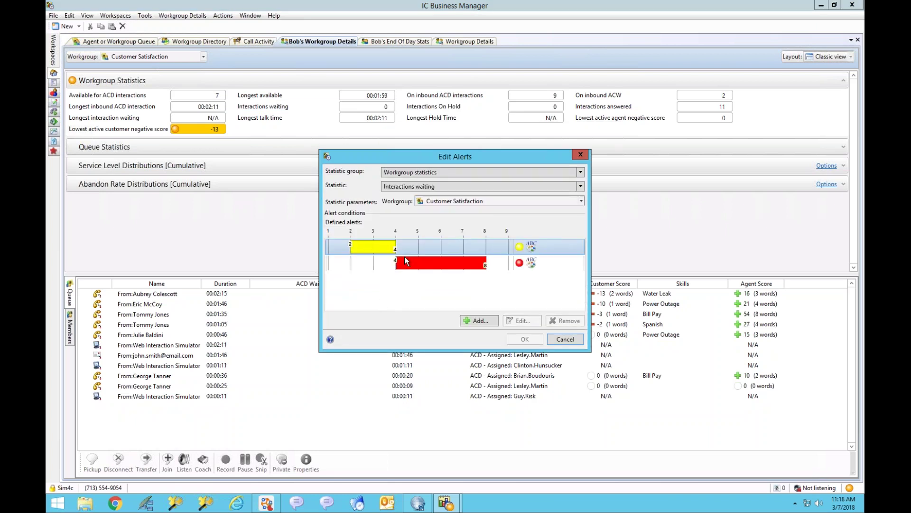
{"action": "left_click", "coordinate": [440, 267]}
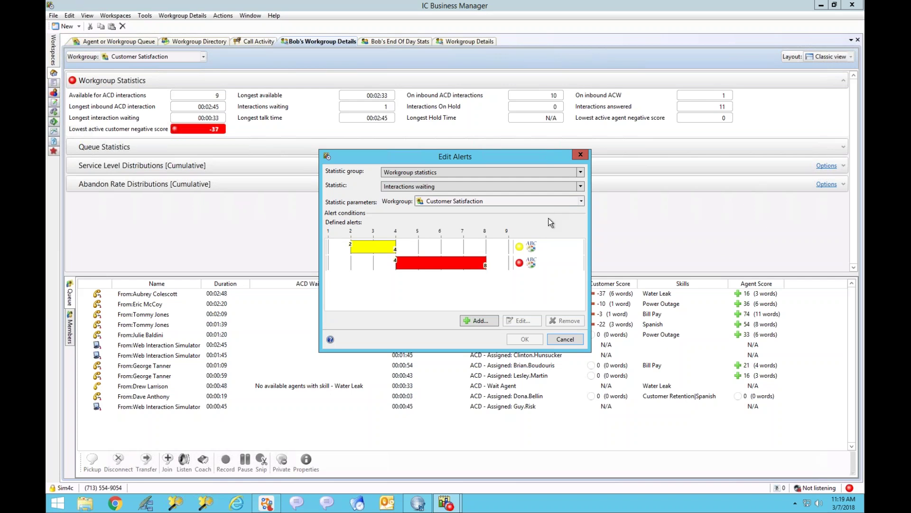
Step: Open the yellow alert (minimum 2, maximum 4, Warning) and begin adding another alert action
{"action": "double_click", "coordinate": [369, 246]}
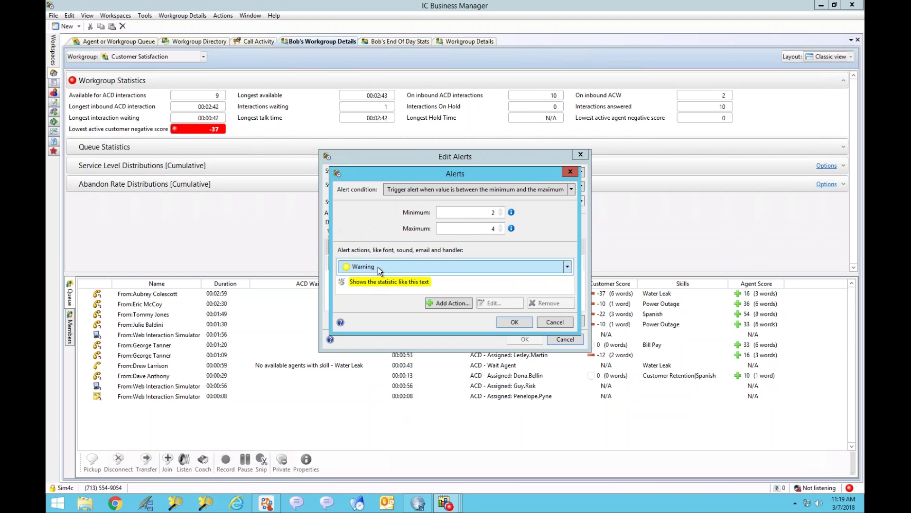
{"action": "left_click", "coordinate": [407, 285]}
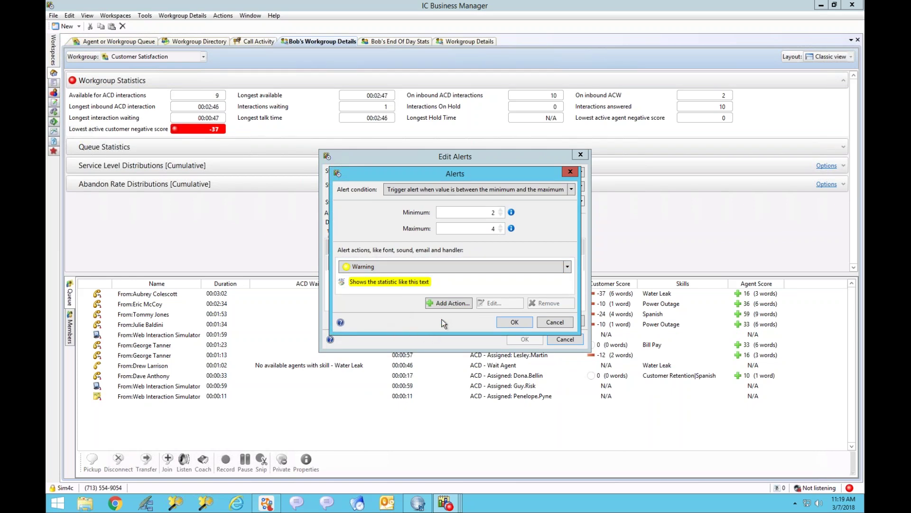
{"action": "left_click", "coordinate": [445, 303]}
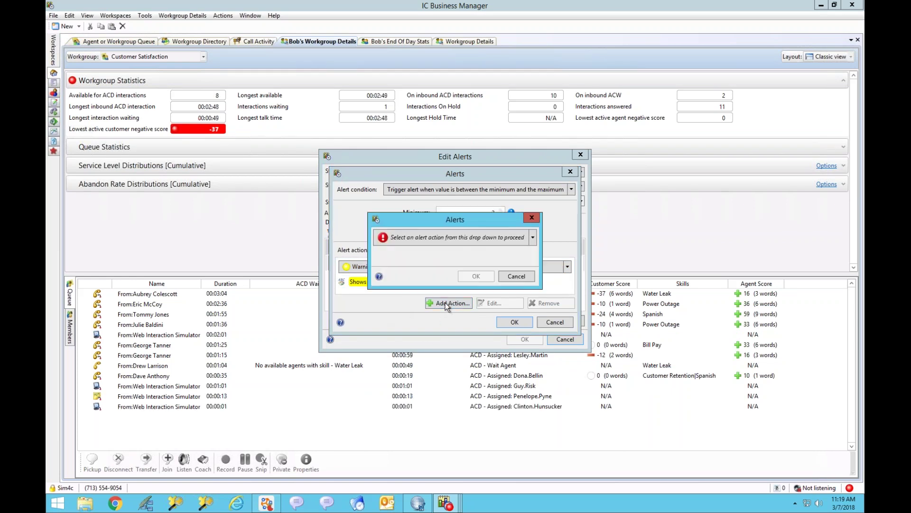
{"action": "left_click", "coordinate": [533, 238]}
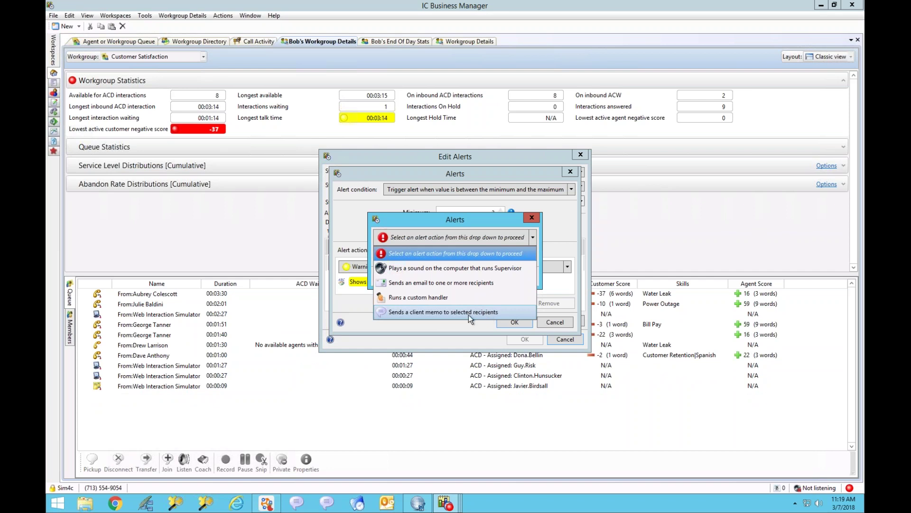
Step: Set the new action to send a client memo as a Desktop Alert, browsing workgroup recipients
{"action": "left_click", "coordinate": [445, 312]}
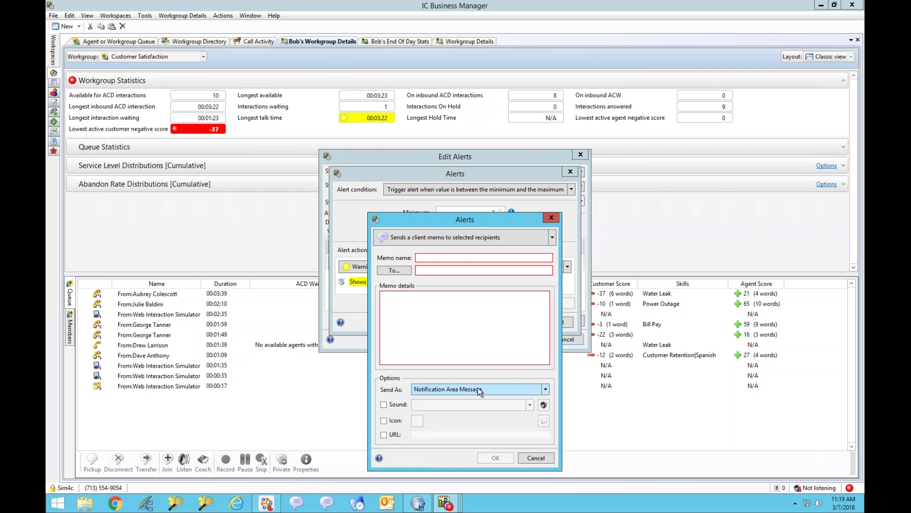
{"action": "left_click", "coordinate": [545, 389]}
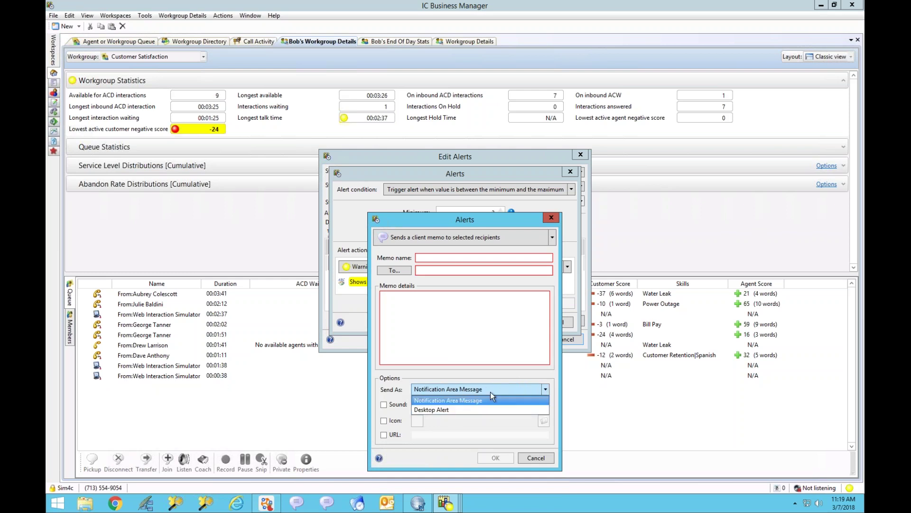
{"action": "left_click", "coordinate": [446, 410]}
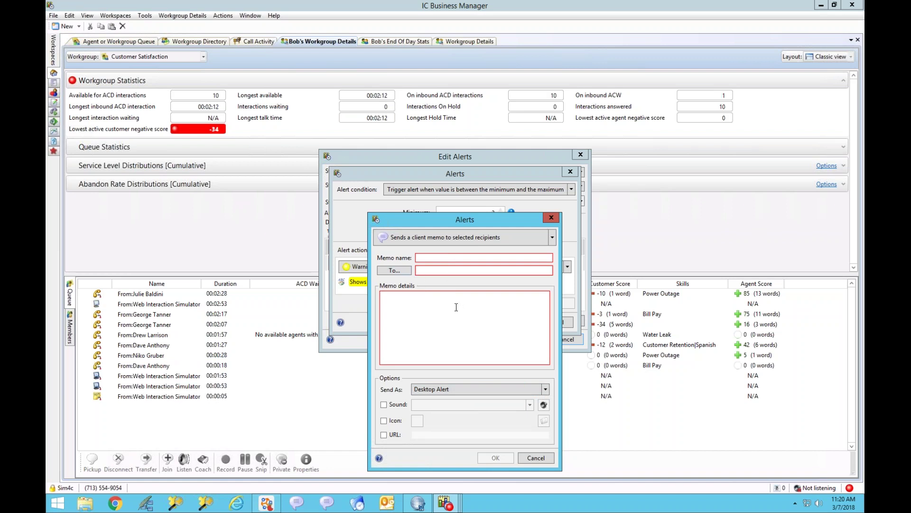
{"action": "left_click", "coordinate": [394, 271]}
{"action": "left_click", "coordinate": [336, 145]}
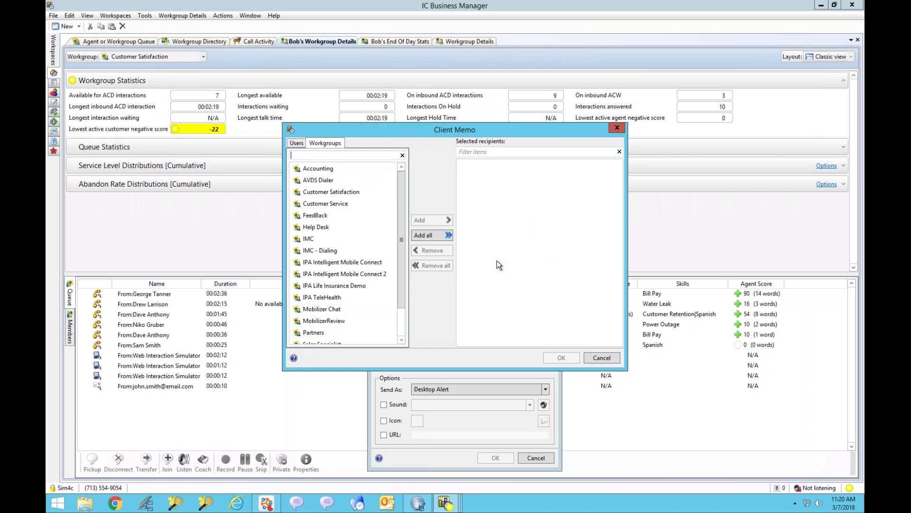
{"action": "left_click", "coordinate": [609, 359]}
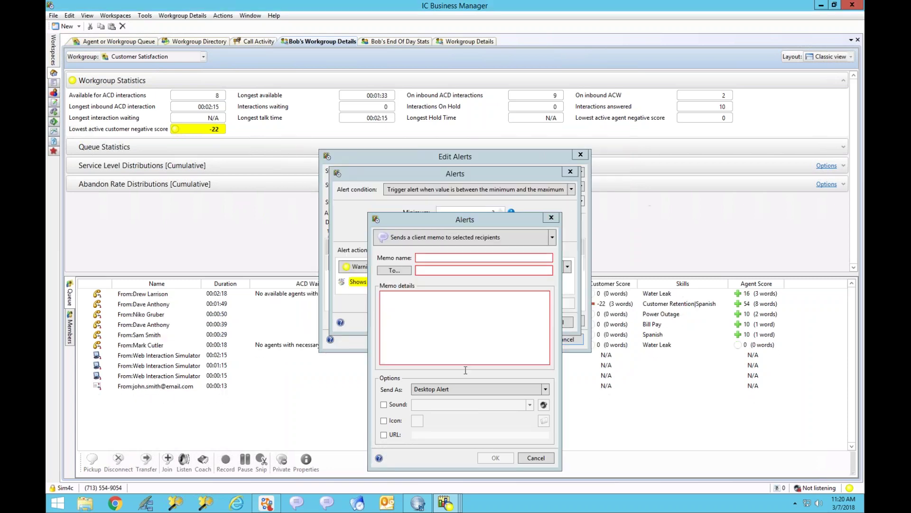
Step: Cancel the client memo action, the alert condition and the Edit Alerts dialog without saving
{"action": "left_click", "coordinate": [536, 457]}
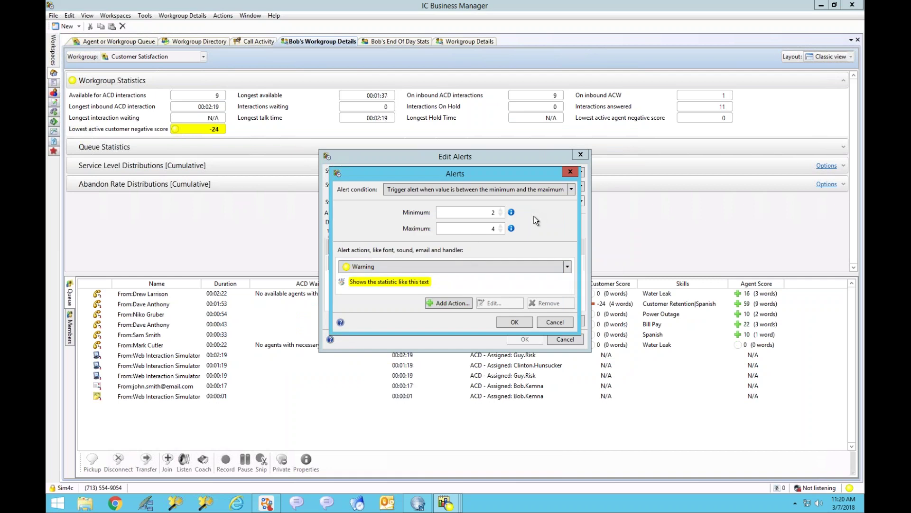
{"action": "left_click", "coordinate": [556, 323]}
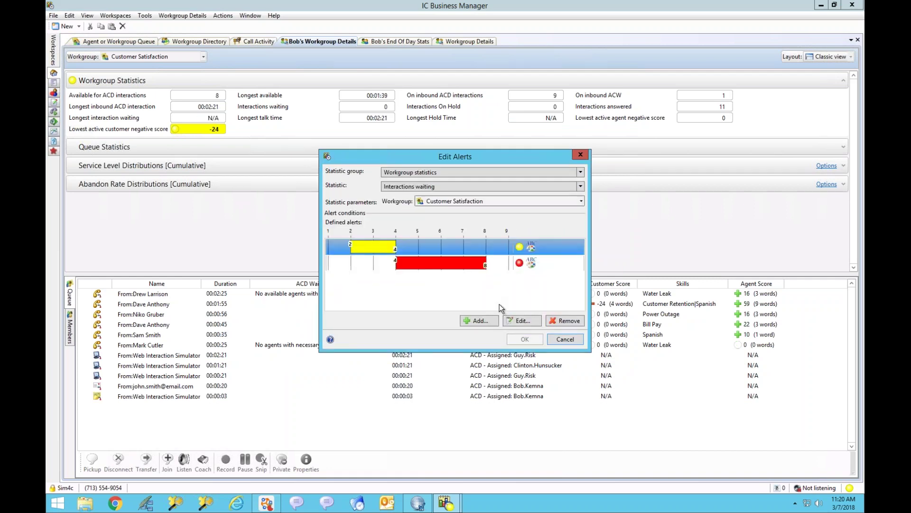
{"action": "left_click", "coordinate": [563, 339]}
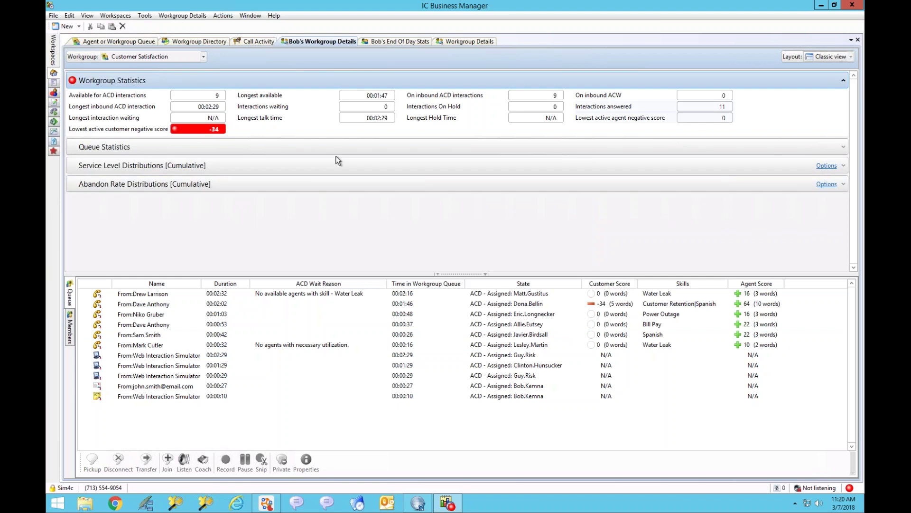
Step: Expand Queue Statistics to show interactions received, answered and completed per period and shift
{"action": "left_click", "coordinate": [842, 147]}
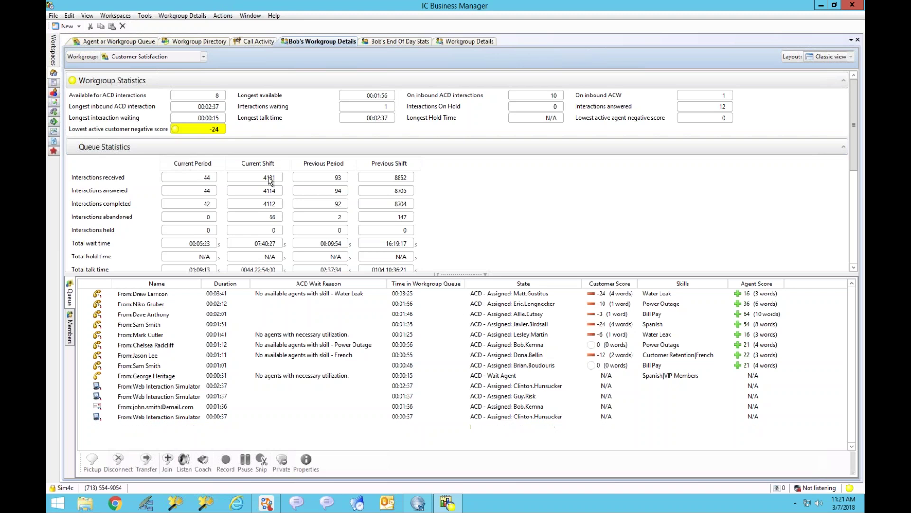
Step: Collapse Queue Statistics, then review and collapse the Service Level and Abandon Rate Distributions sections
{"action": "left_click", "coordinate": [843, 147]}
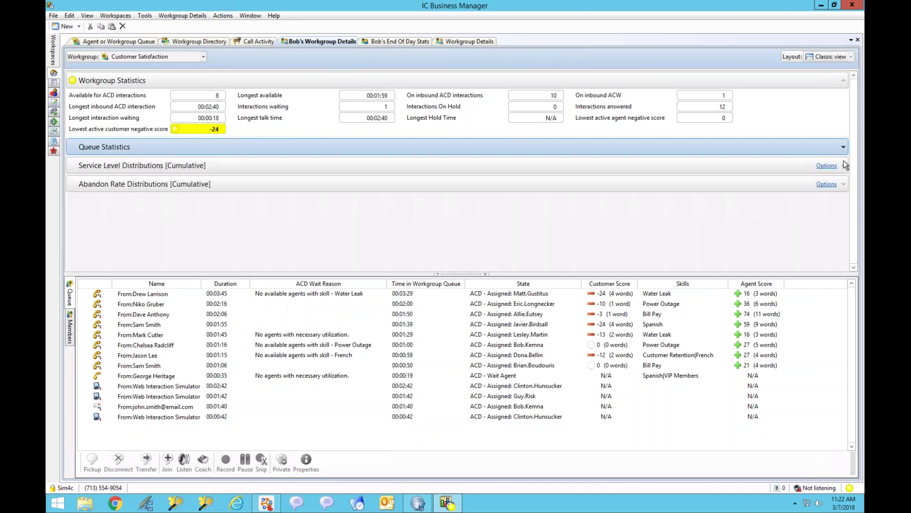
{"action": "left_click", "coordinate": [844, 164]}
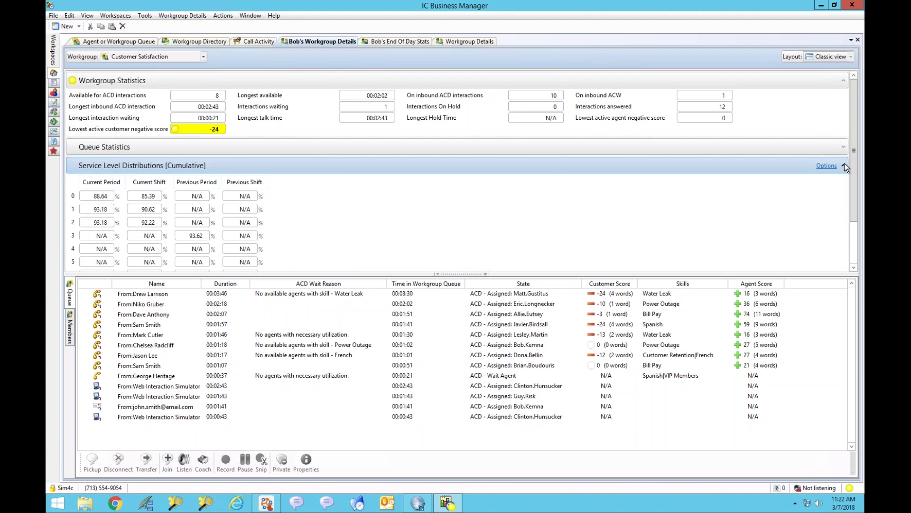
{"action": "left_click", "coordinate": [845, 164]}
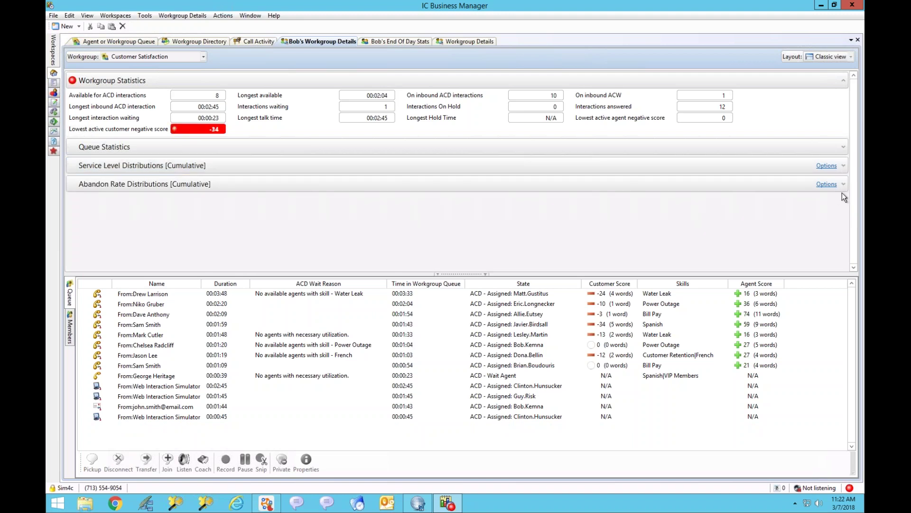
{"action": "left_click", "coordinate": [844, 184]}
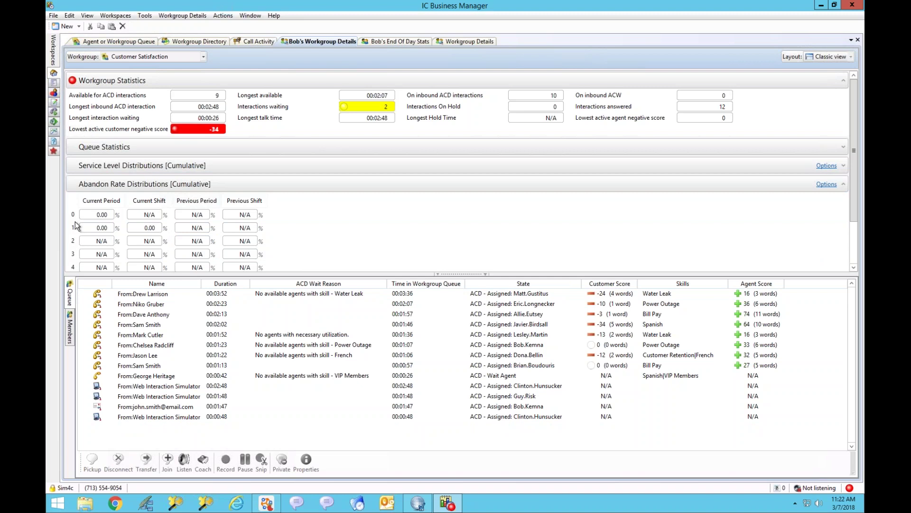
{"action": "mouse_move", "coordinate": [74, 227]}
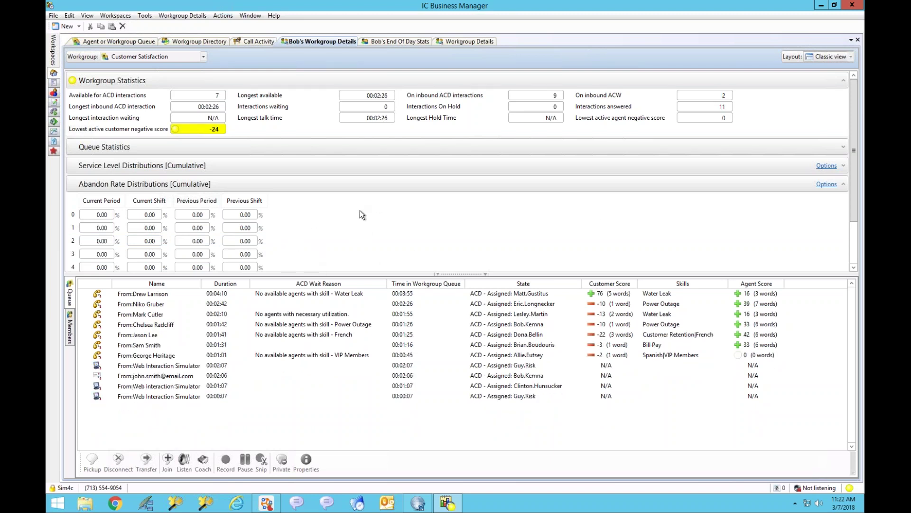
{"action": "left_click", "coordinate": [844, 185]}
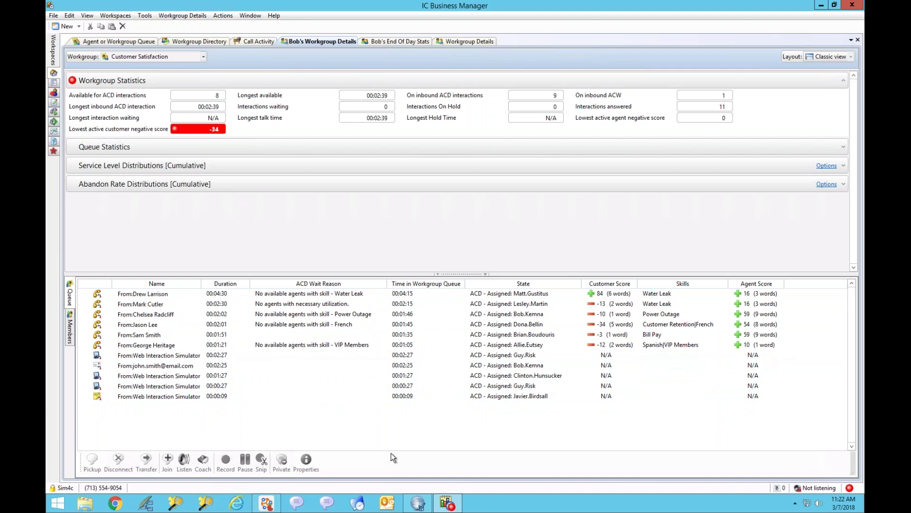
Step: Open the Properties window of the queued Power Outage call from its context menu
{"action": "right_click", "coordinate": [309, 307]}
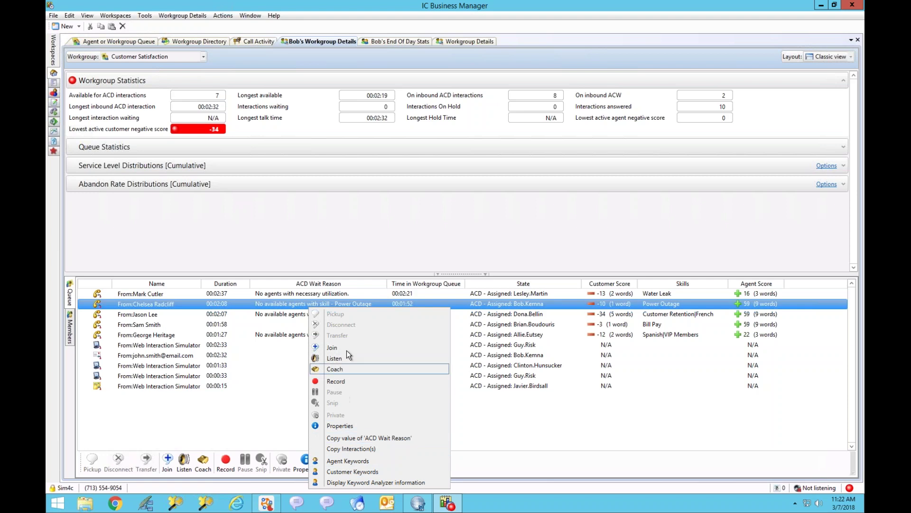
{"action": "left_click", "coordinate": [409, 232]}
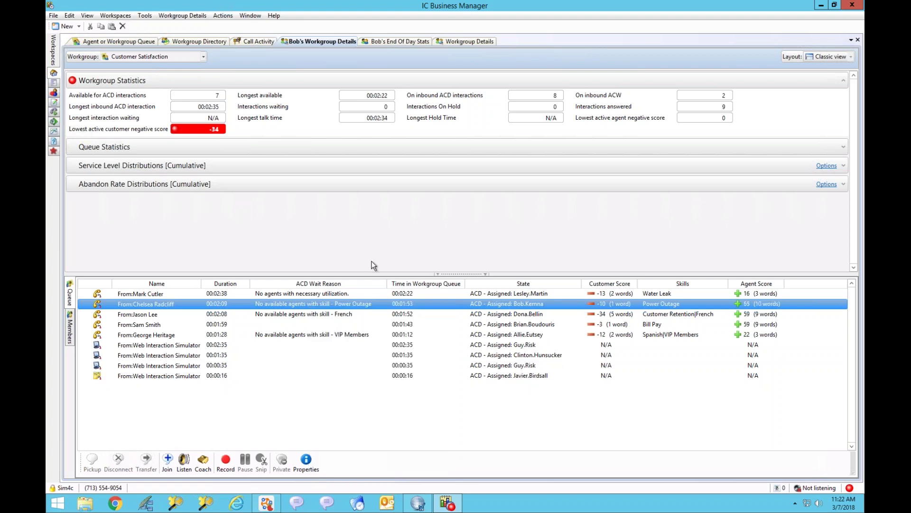
{"action": "right_click", "coordinate": [312, 305]}
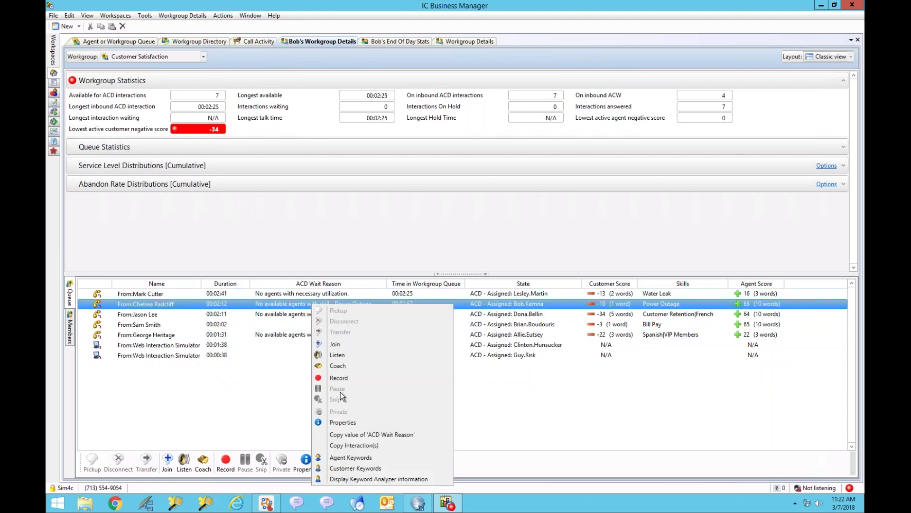
{"action": "left_click", "coordinate": [345, 422]}
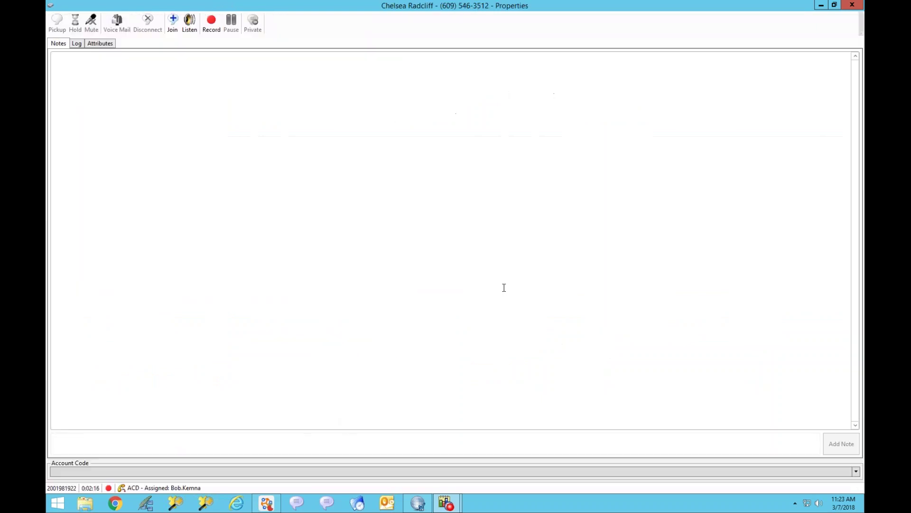
Step: Review the Power Outage call's Log and Attributes, close its properties, and select the Water Leak call
{"action": "left_click", "coordinate": [76, 44]}
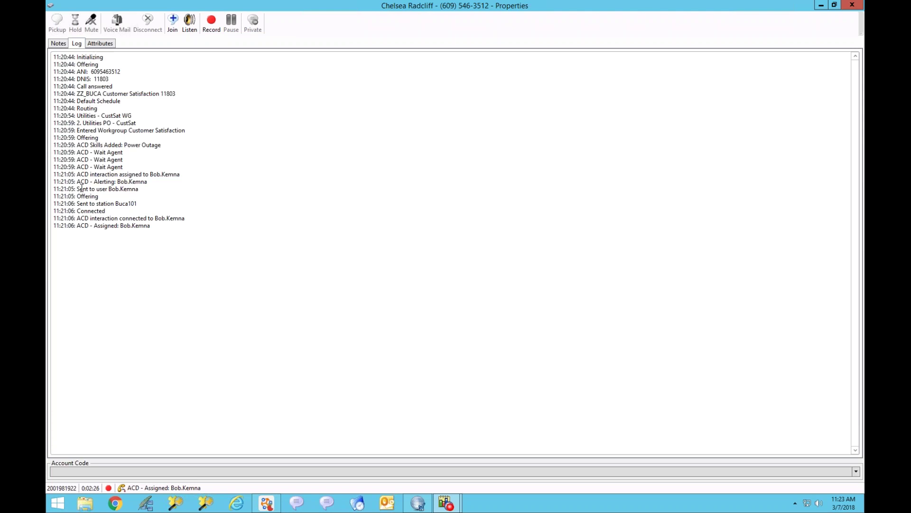
{"action": "left_click", "coordinate": [101, 44]}
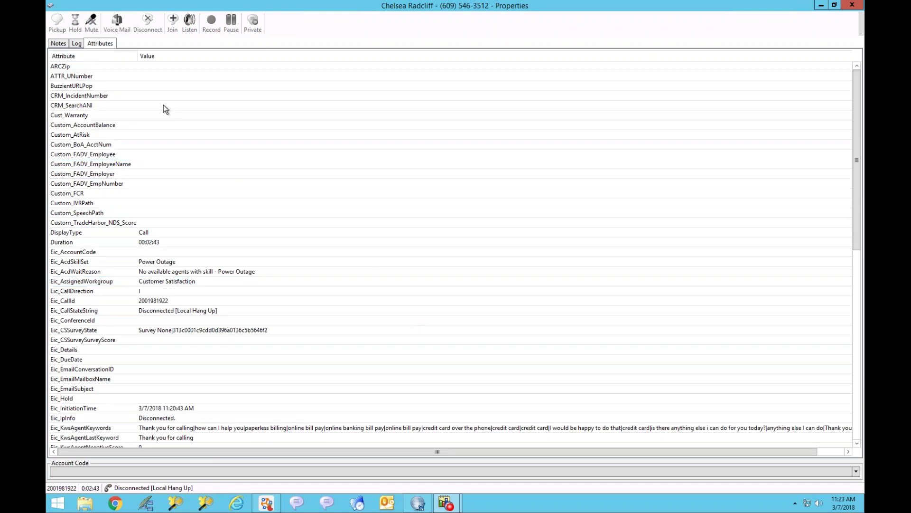
{"action": "left_click", "coordinate": [850, 8]}
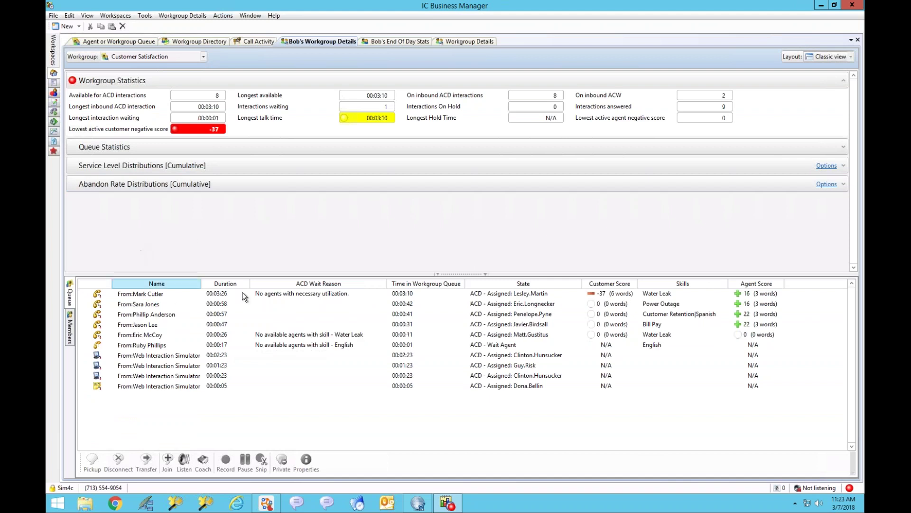
{"action": "left_click", "coordinate": [586, 292]}
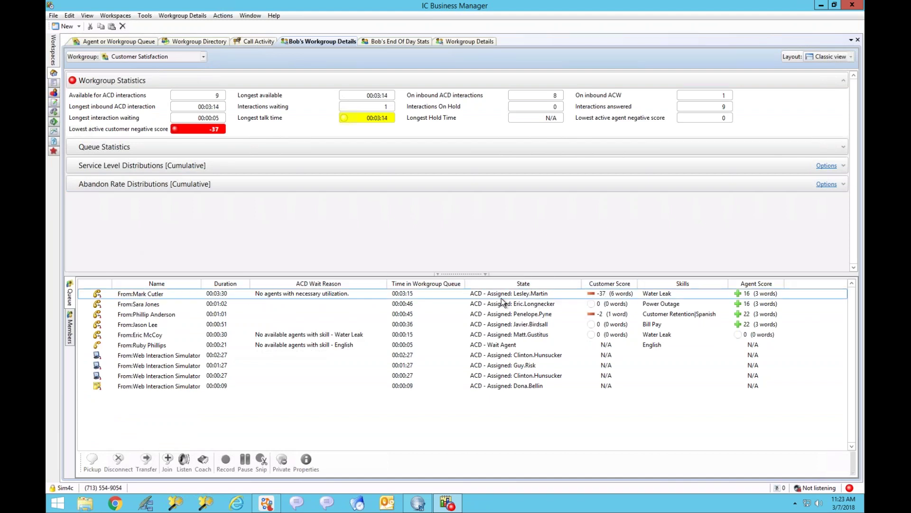
{"action": "left_click", "coordinate": [438, 333]}
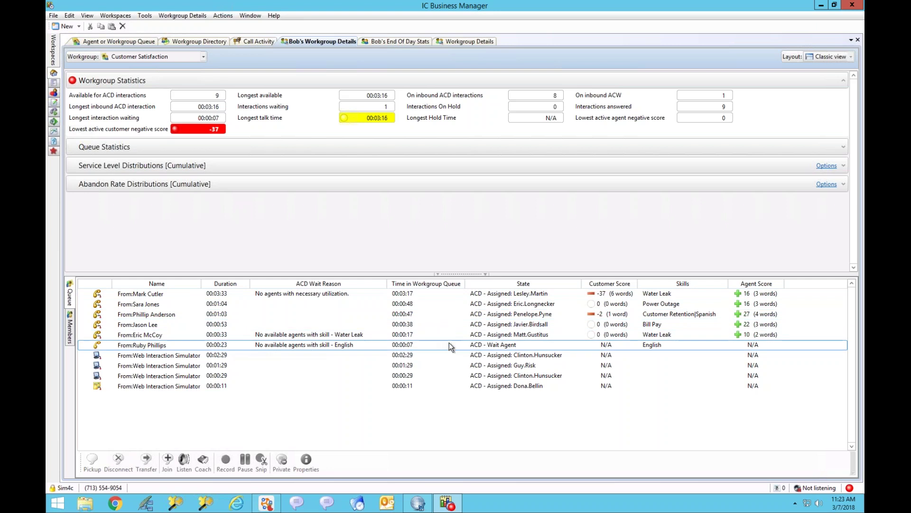
{"action": "left_click", "coordinate": [410, 362]}
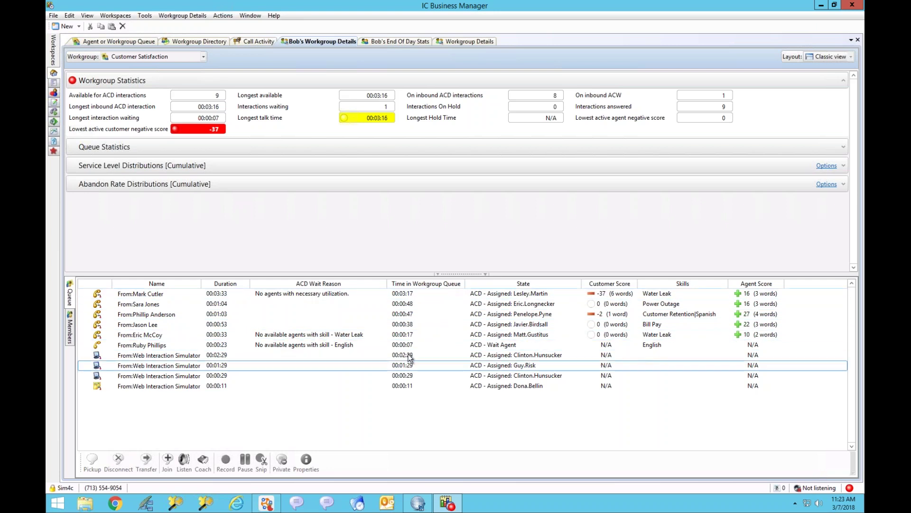
{"action": "right_click", "coordinate": [360, 284]}
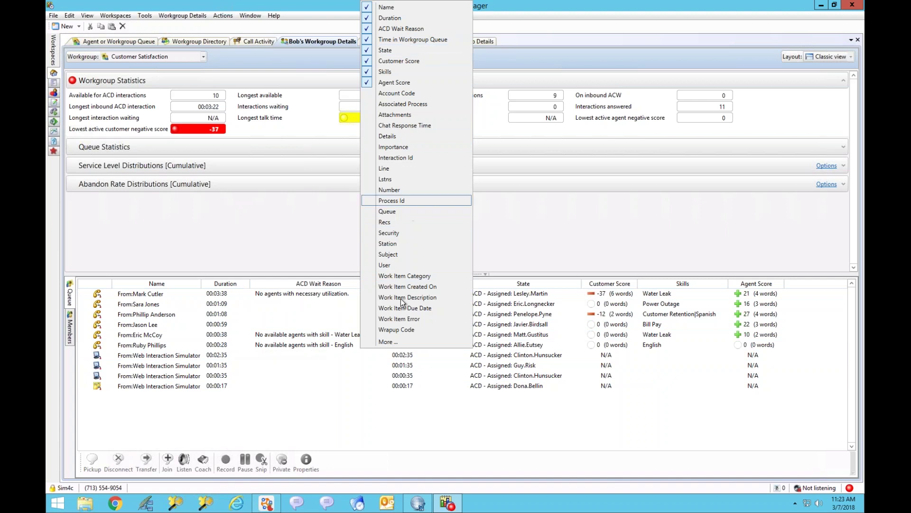
{"action": "left_click", "coordinate": [388, 342]}
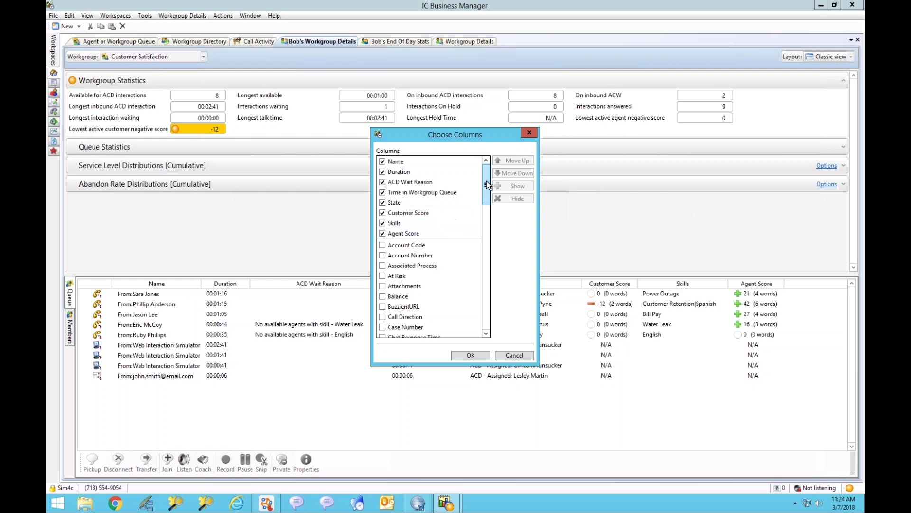
{"action": "left_click_drag", "start_coordinate": [485, 194], "coordinate": [489, 266]}
{"action": "left_click", "coordinate": [487, 318]}
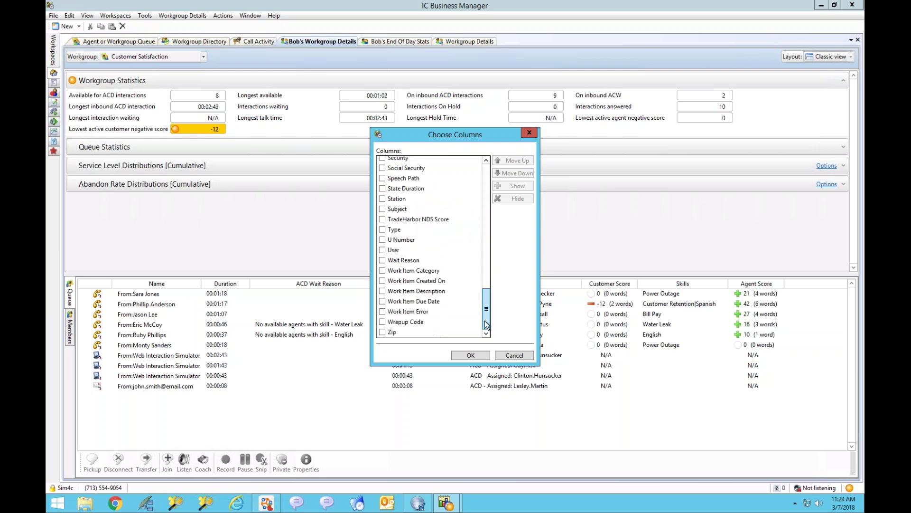
{"action": "left_click_drag", "start_coordinate": [488, 320], "coordinate": [485, 213]}
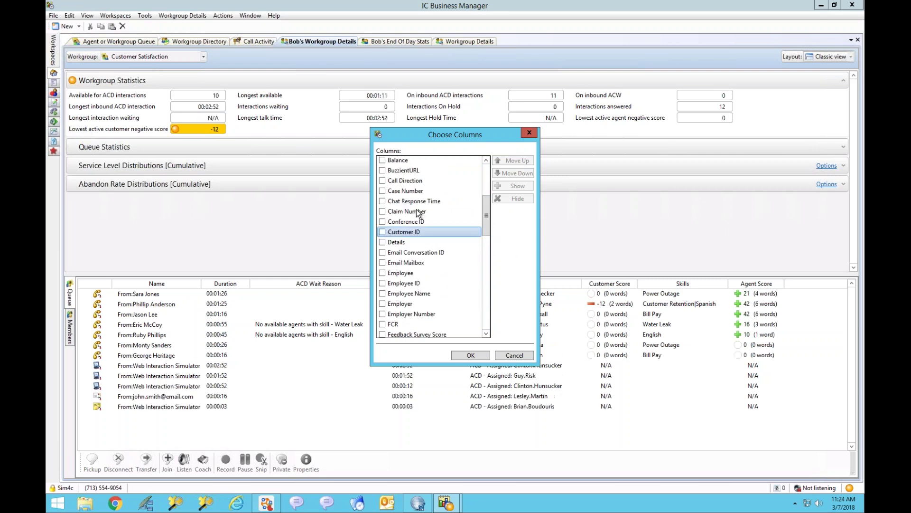
{"action": "left_click_drag", "start_coordinate": [486, 224], "coordinate": [483, 176]}
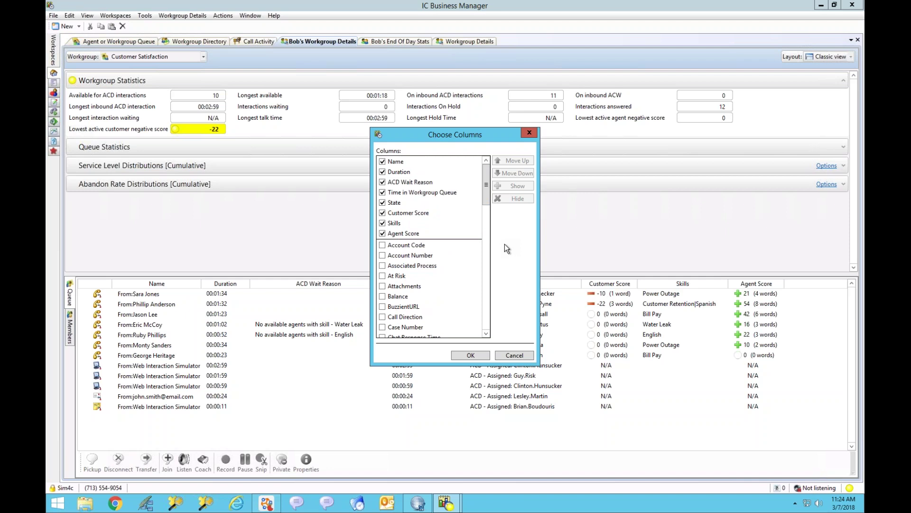
{"action": "left_click", "coordinate": [526, 356]}
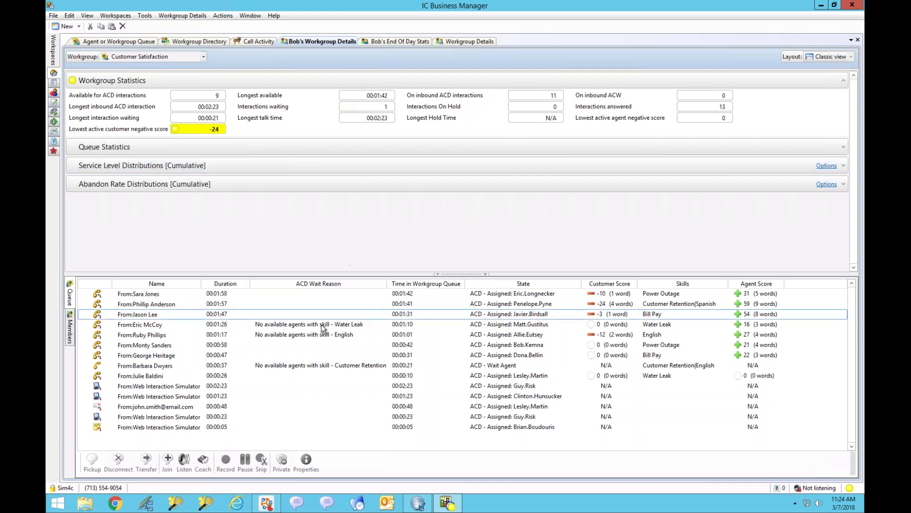
{"action": "left_click", "coordinate": [326, 365]}
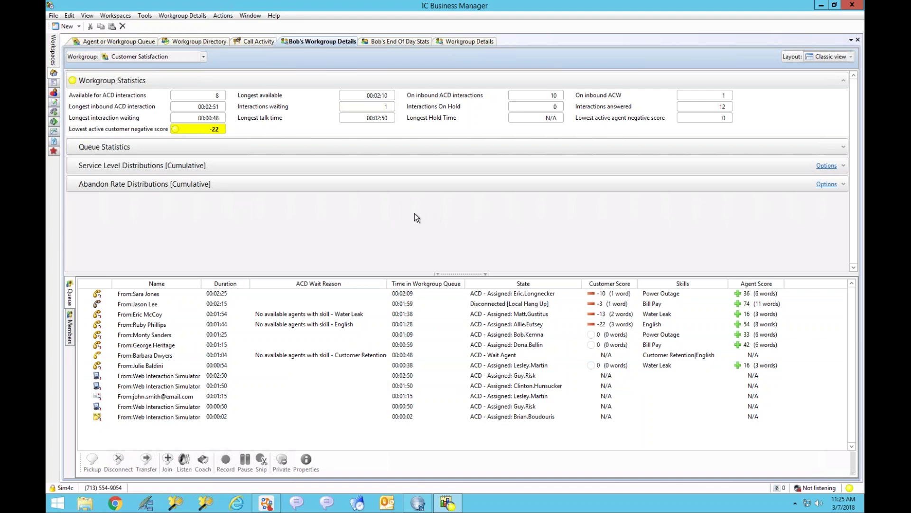
{"action": "left_click", "coordinate": [344, 323]}
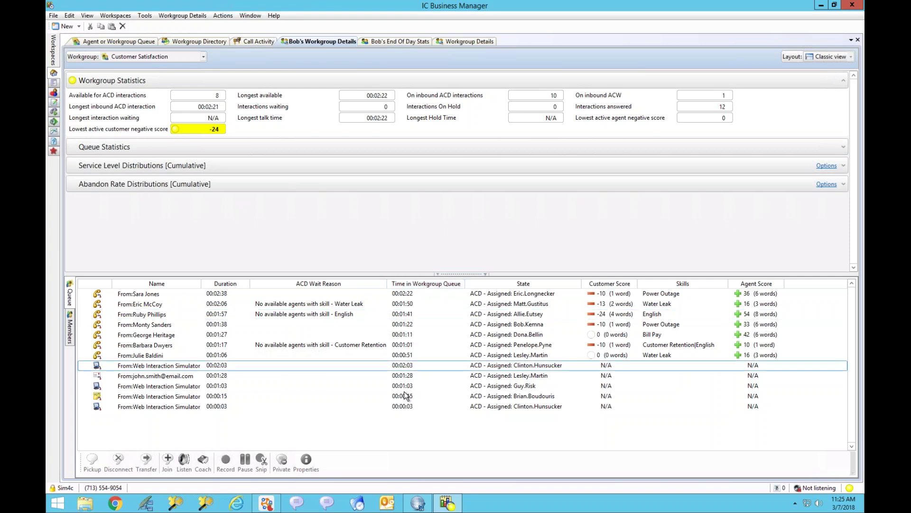
{"action": "left_click", "coordinate": [215, 314]}
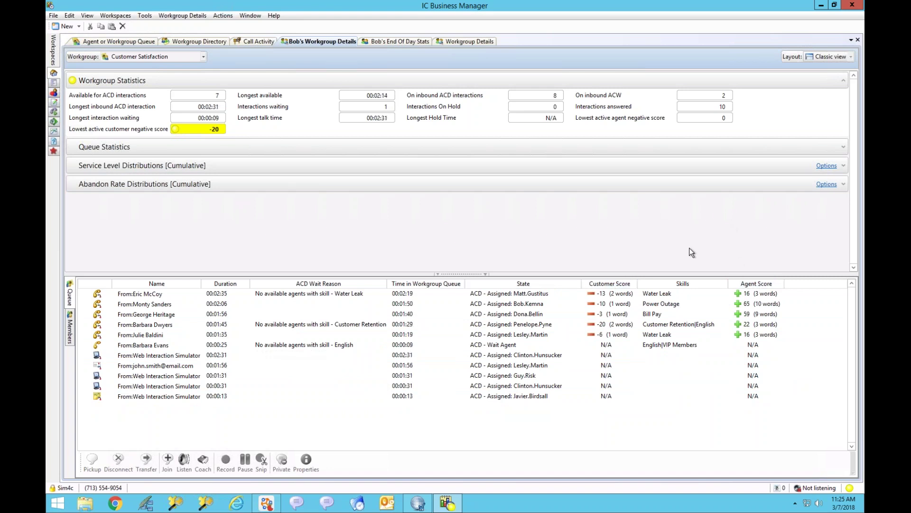
Step: Move the Skills column next to Duration and sort the queue by Customer Score, lowest first
{"action": "left_click_drag", "start_coordinate": [682, 283], "coordinate": [256, 292]}
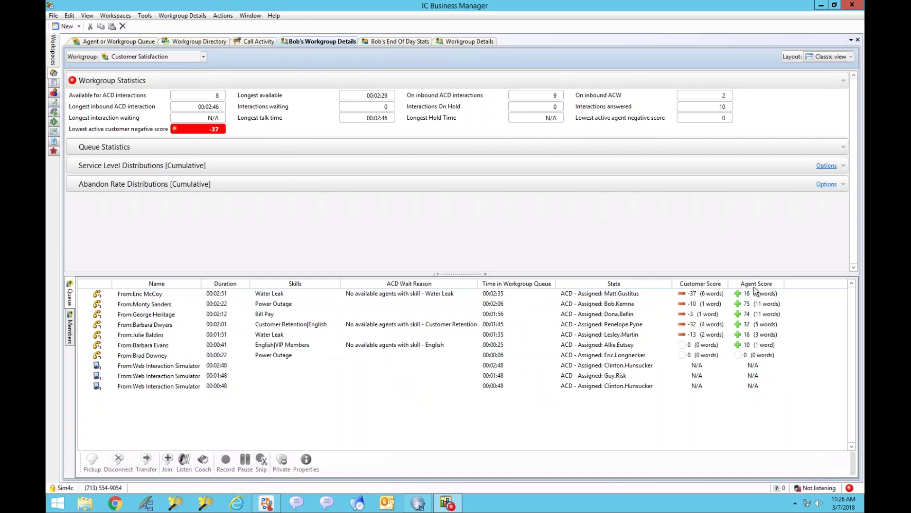
{"action": "left_click", "coordinate": [709, 284]}
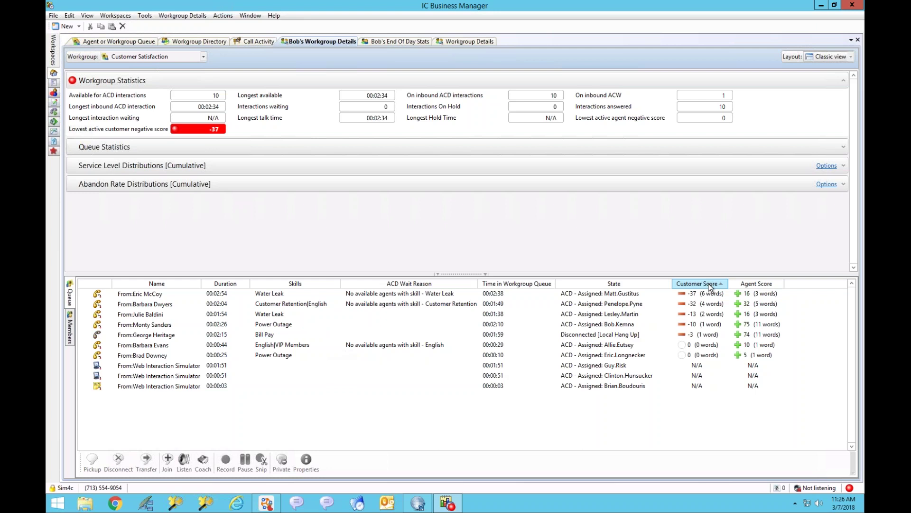
{"action": "left_click", "coordinate": [711, 285]}
{"action": "left_click", "coordinate": [710, 285]}
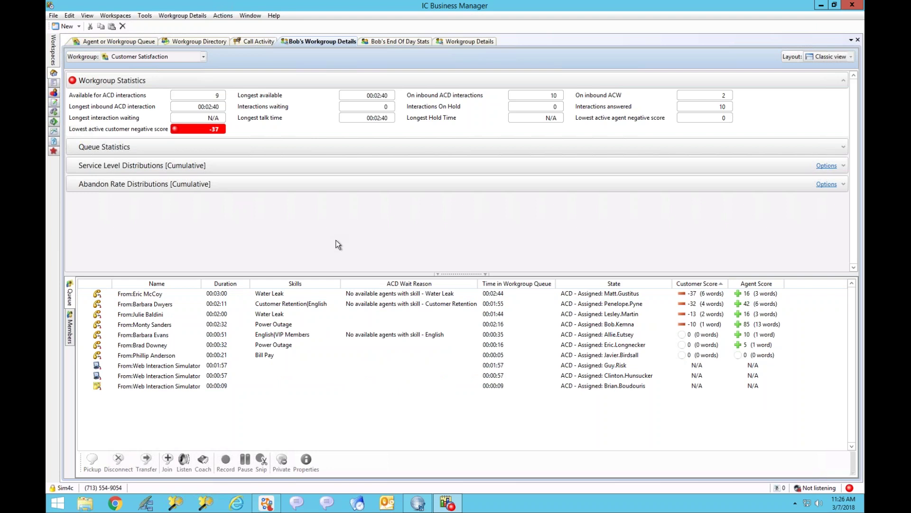
Step: Show the workgroup's member agents and check an agent's alert status options without saving
{"action": "left_click", "coordinate": [70, 327]}
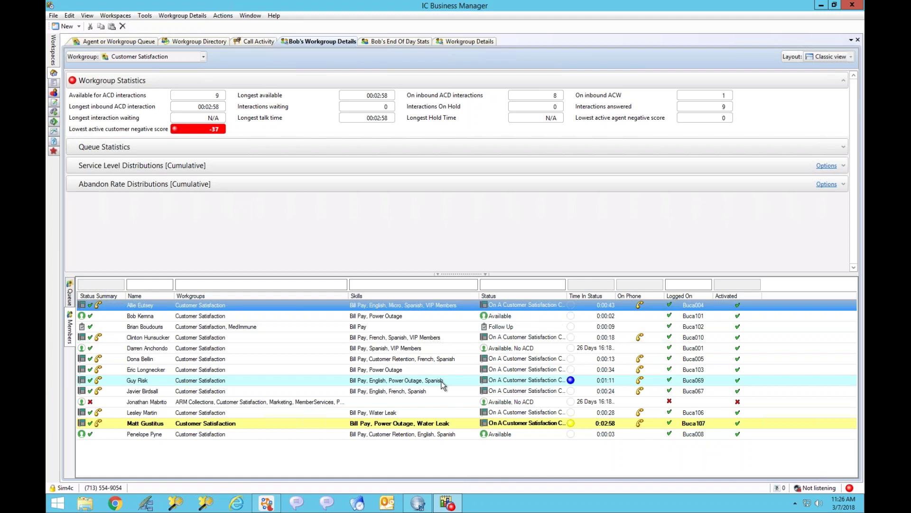
{"action": "right_click", "coordinate": [406, 357]}
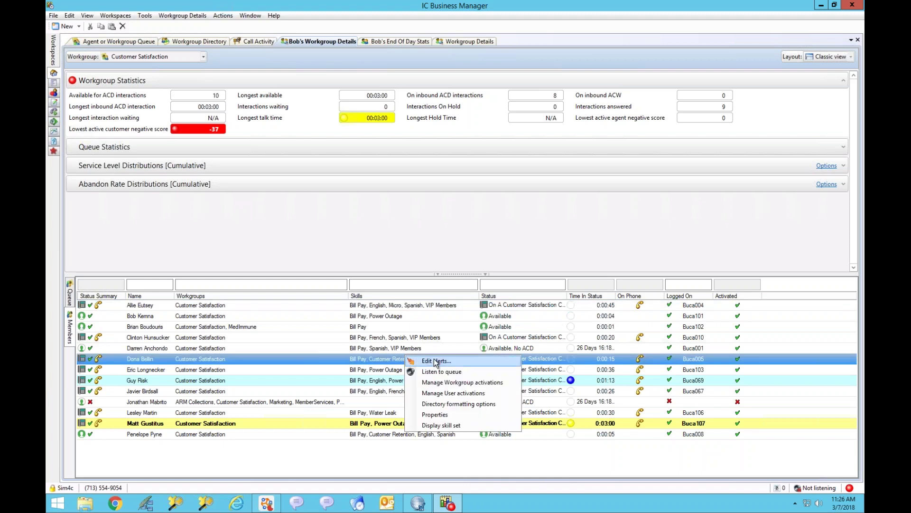
{"action": "left_click", "coordinate": [434, 359]}
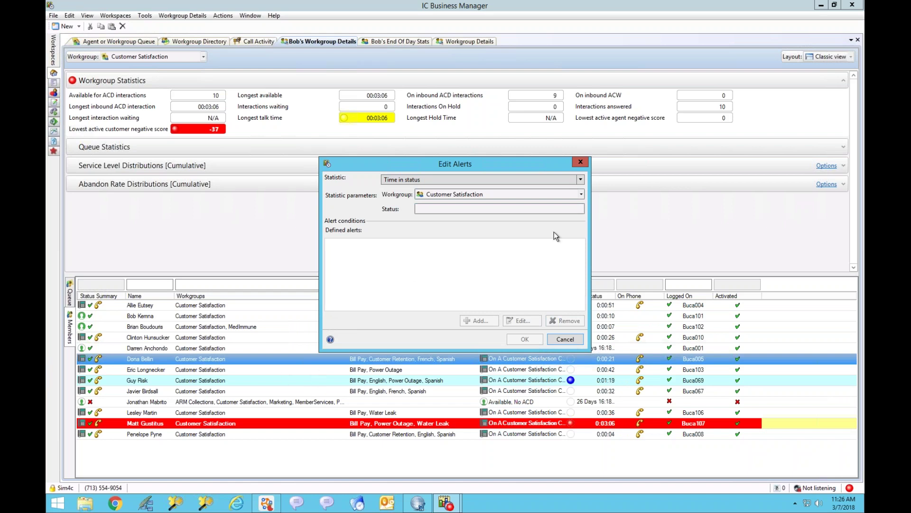
{"action": "left_click", "coordinate": [540, 210]}
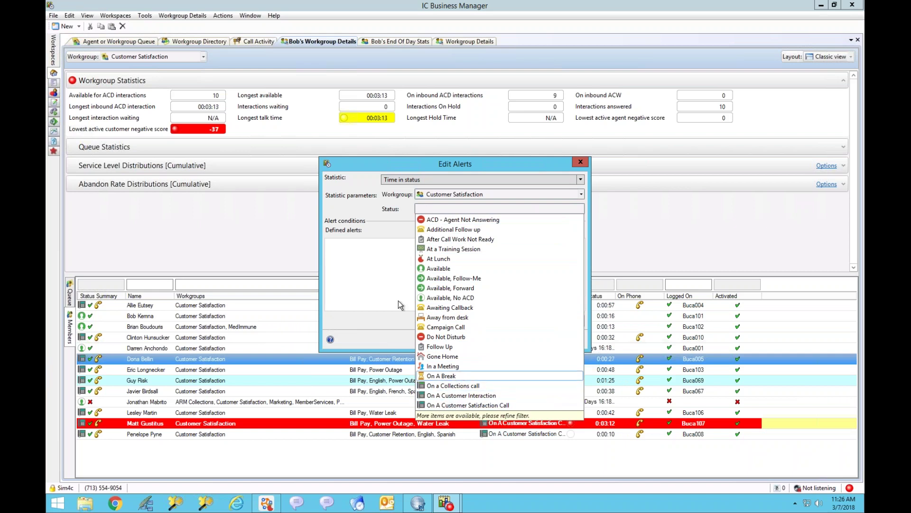
{"action": "left_click", "coordinate": [356, 261]}
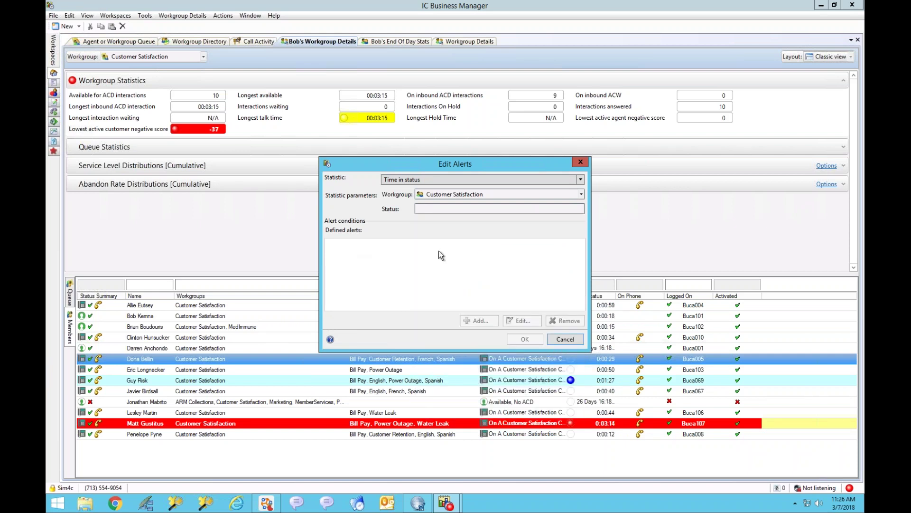
{"action": "left_click", "coordinate": [571, 340]}
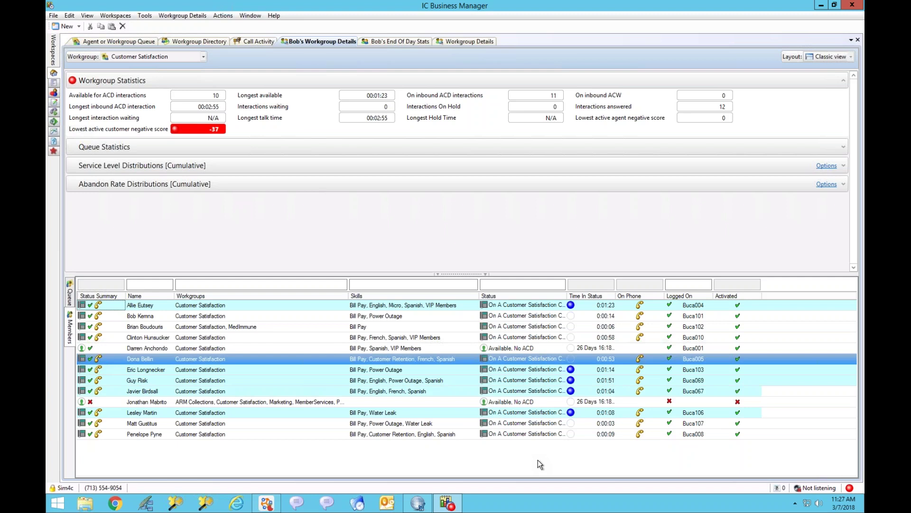
{"action": "right_click", "coordinate": [397, 337]}
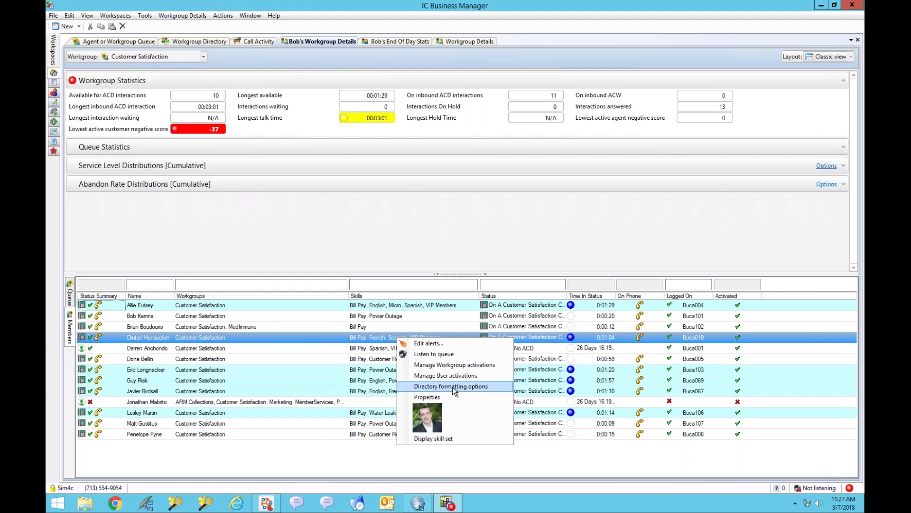
{"action": "left_click", "coordinate": [452, 387]}
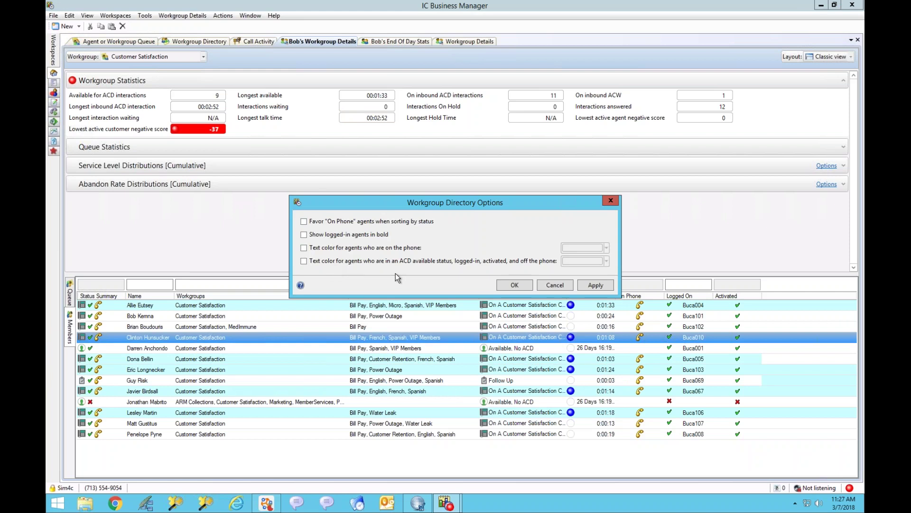
{"action": "left_click", "coordinate": [555, 285]}
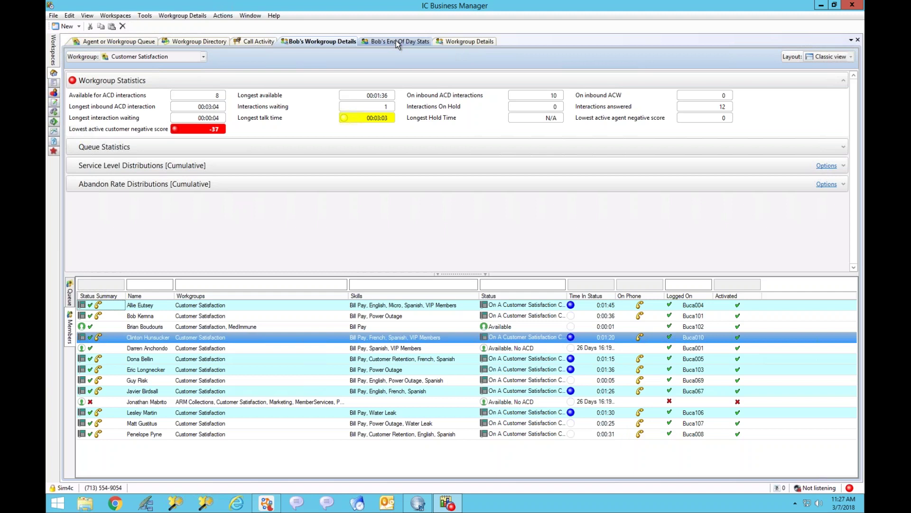
Step: View Bob's End Of Day Stats and select the current and previous-shift answered counts
{"action": "left_click", "coordinate": [396, 41]}
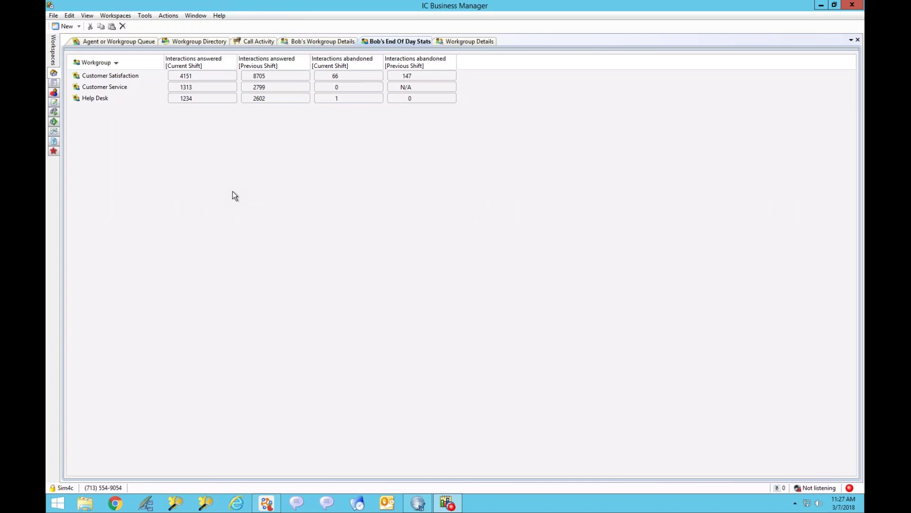
{"action": "left_click", "coordinate": [195, 78]}
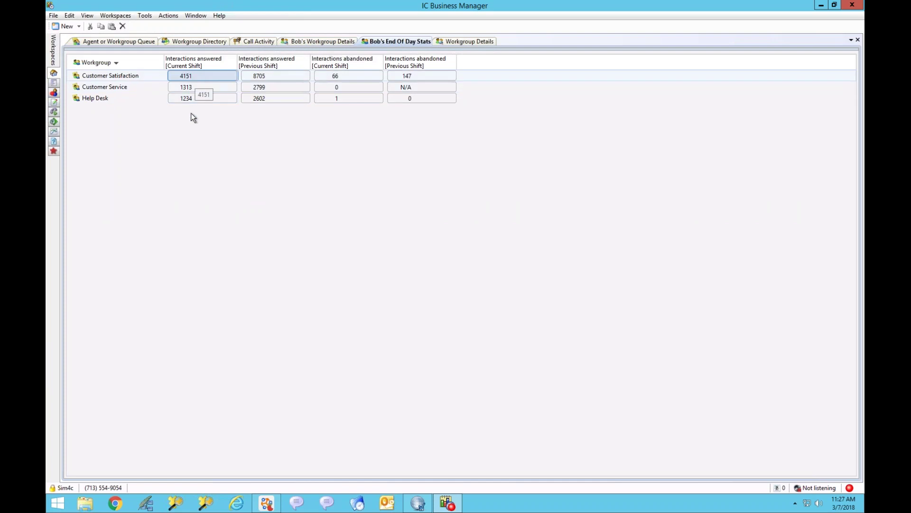
{"action": "left_click", "coordinate": [270, 78]}
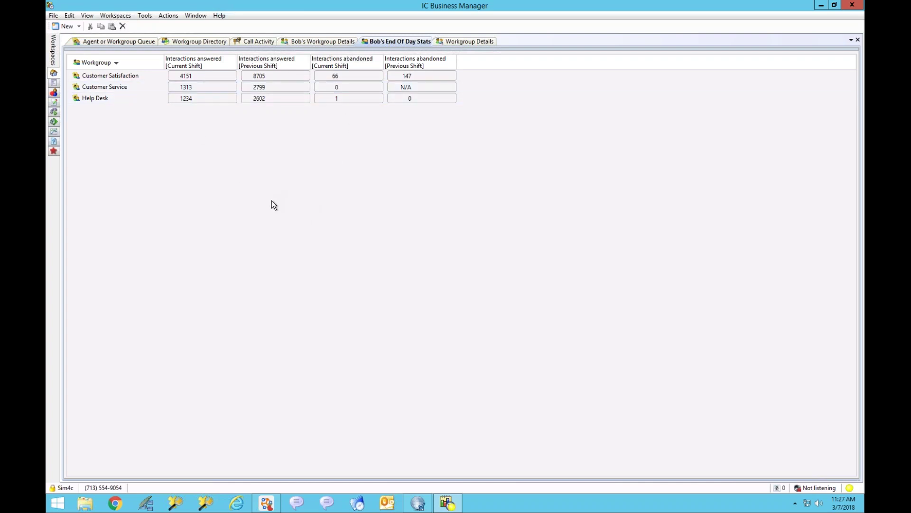
Step: Add a new Interaction Details view from the Interaction Tracker category
{"action": "left_click", "coordinate": [79, 27]}
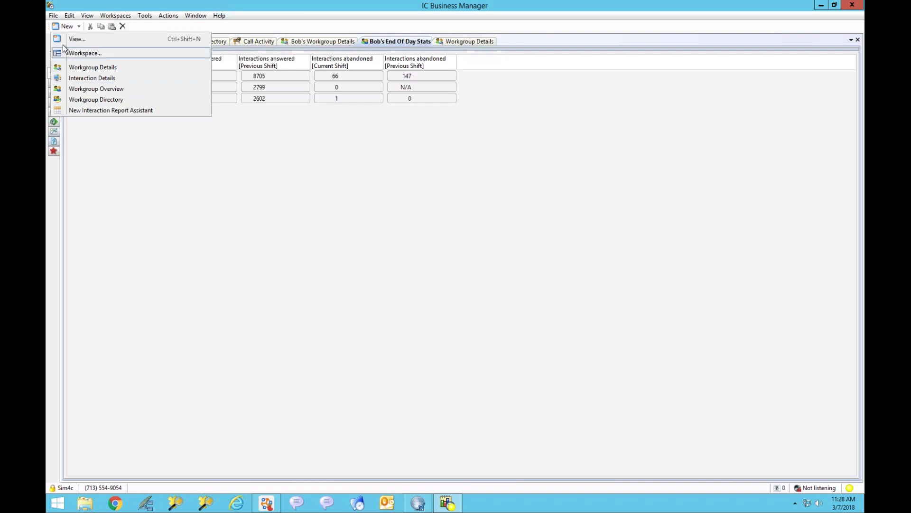
{"action": "left_click", "coordinate": [69, 40]}
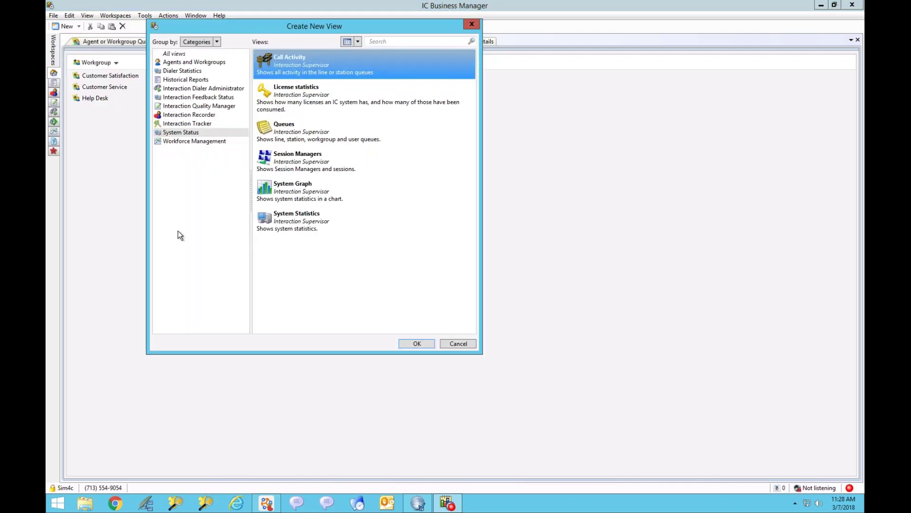
{"action": "left_click", "coordinate": [187, 124]}
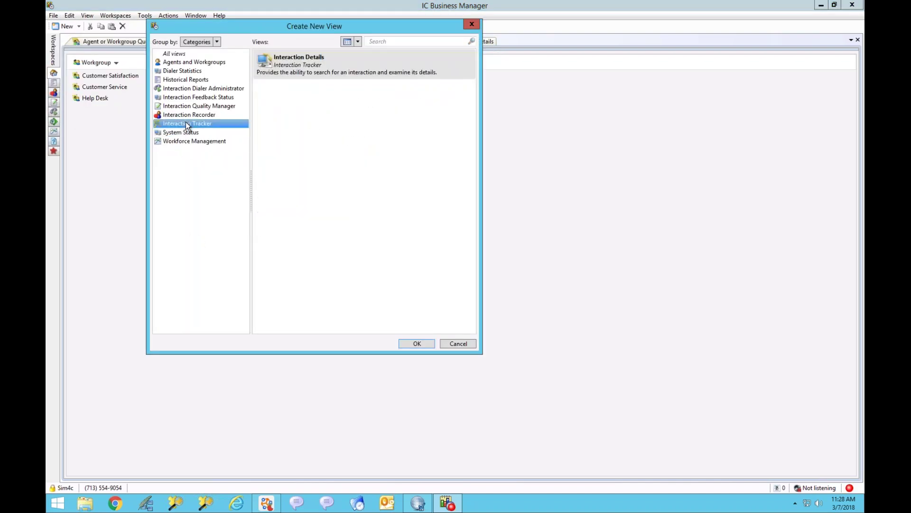
{"action": "left_click", "coordinate": [300, 69]}
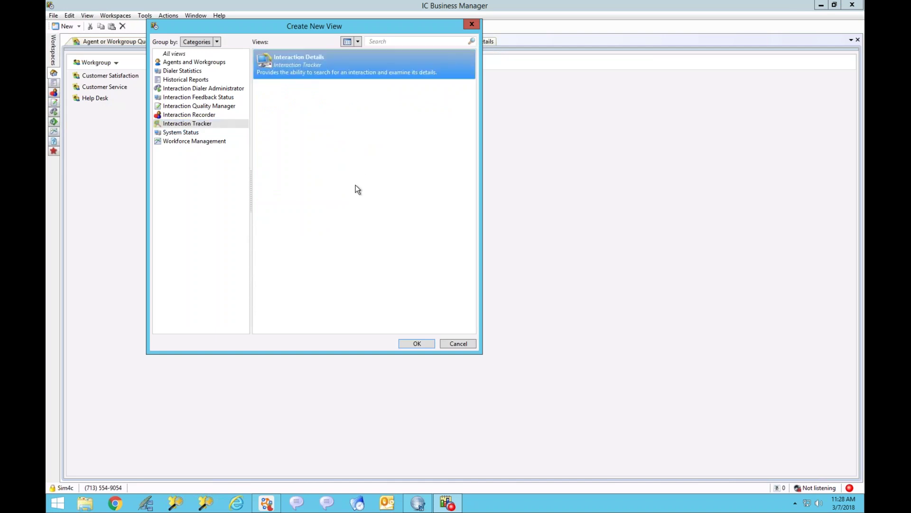
{"action": "left_click", "coordinate": [419, 343]}
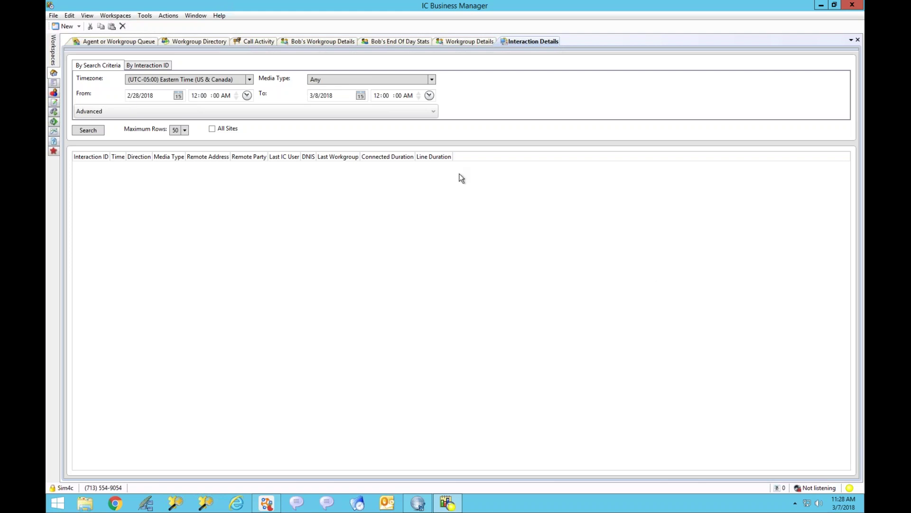
Step: Expand the advanced criteria and set the search start date to 3/7/2018
{"action": "left_click", "coordinate": [434, 110]}
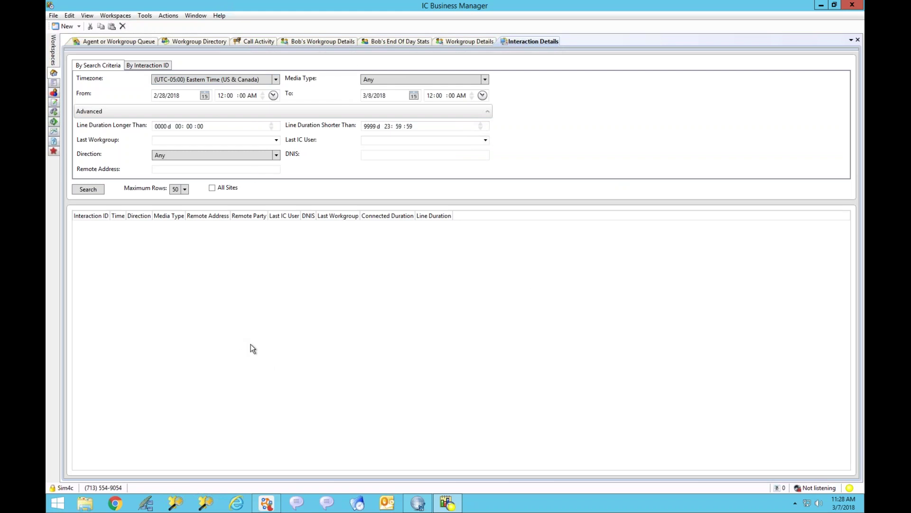
{"action": "left_click", "coordinate": [276, 79]}
{"action": "left_click", "coordinate": [276, 80]}
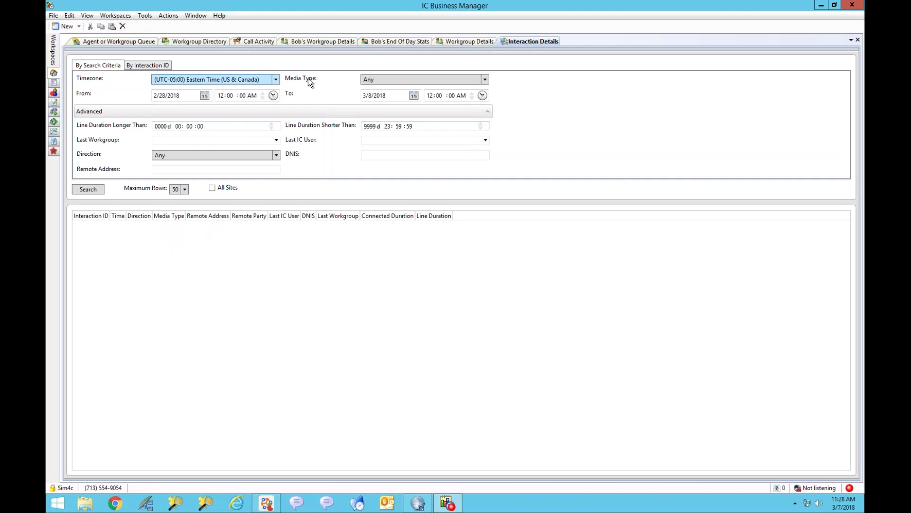
{"action": "left_click", "coordinate": [205, 95]}
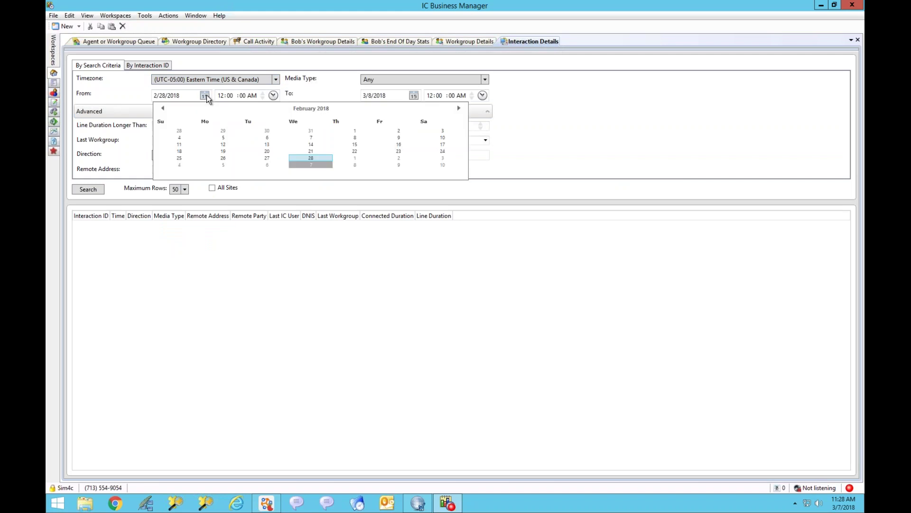
{"action": "left_click", "coordinate": [309, 165]}
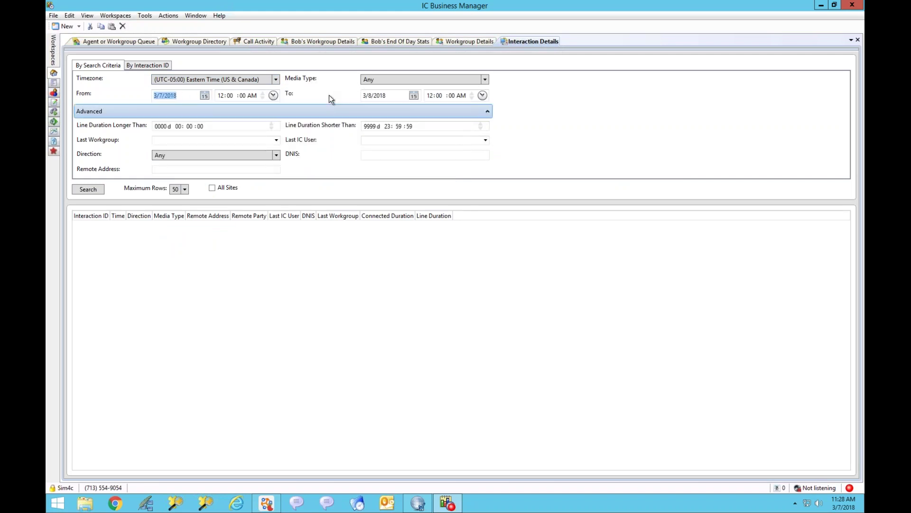
Step: Search by the caller's phone number as remote address and select the first matching call
{"action": "left_click", "coordinate": [190, 169]}
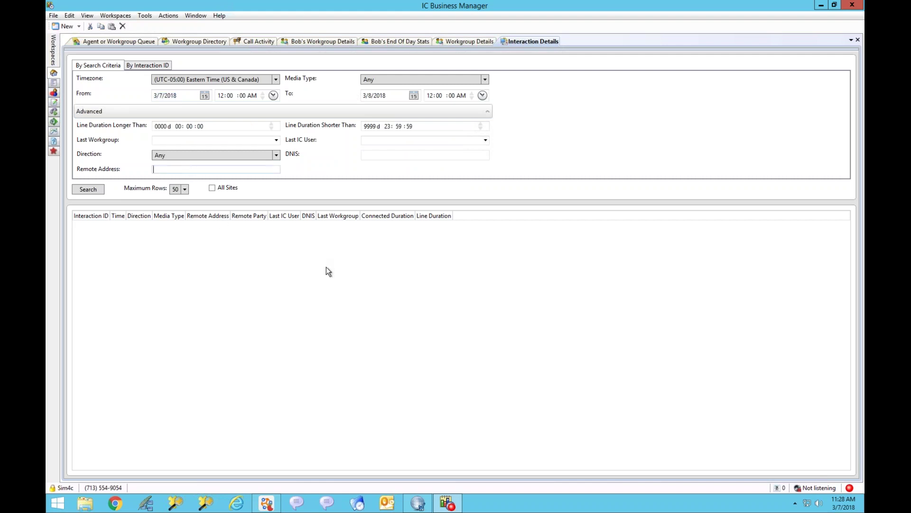
{"action": "left_click", "coordinate": [84, 189]}
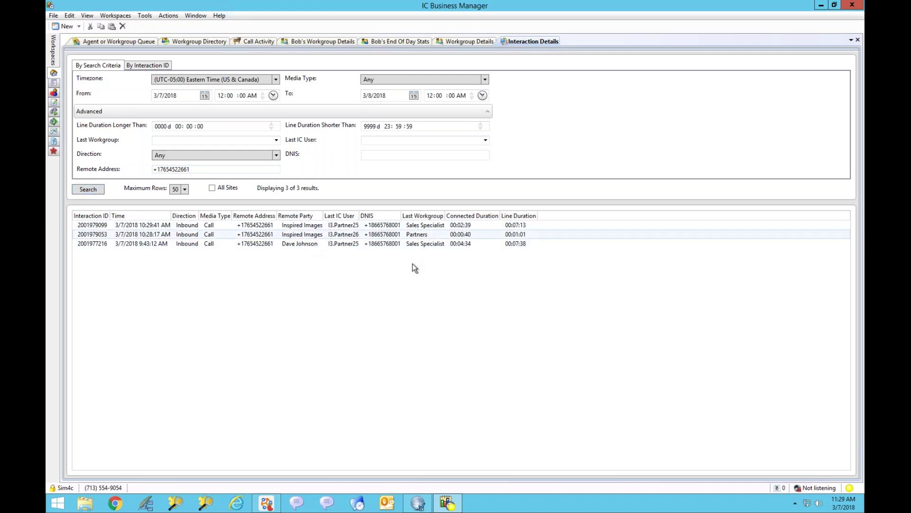
{"action": "left_click", "coordinate": [309, 226]}
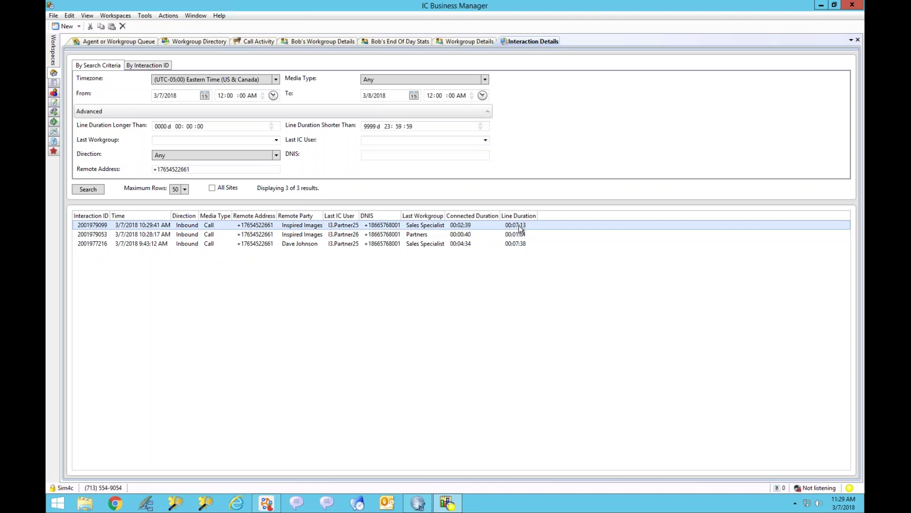
{"action": "double_click", "coordinate": [297, 224]}
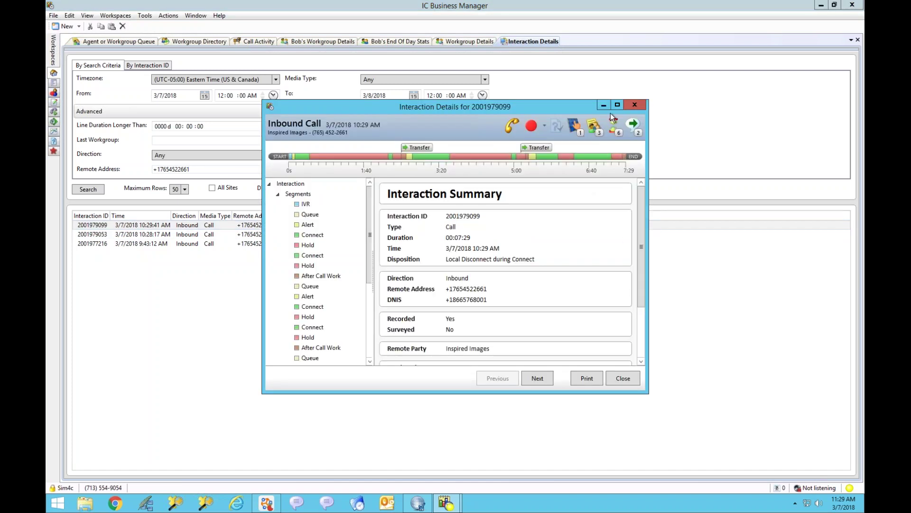
{"action": "left_click", "coordinate": [617, 105]}
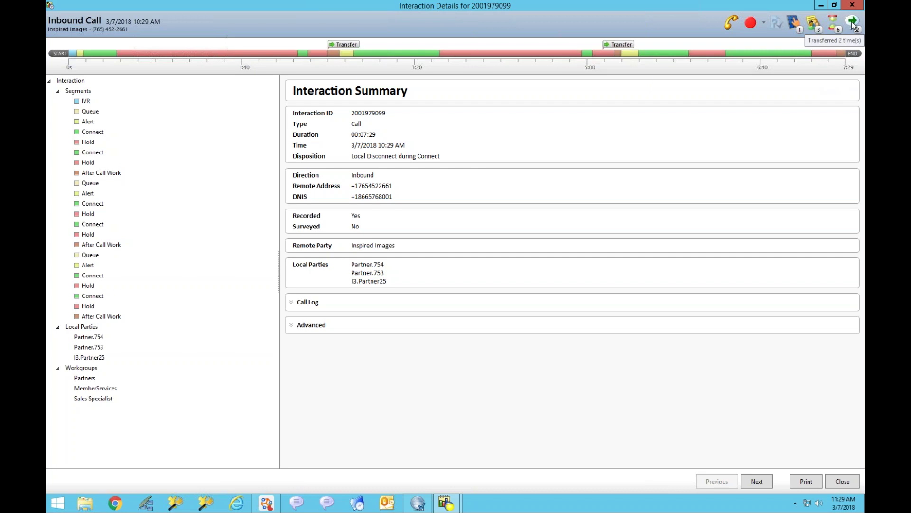
{"action": "left_click", "coordinate": [763, 23]}
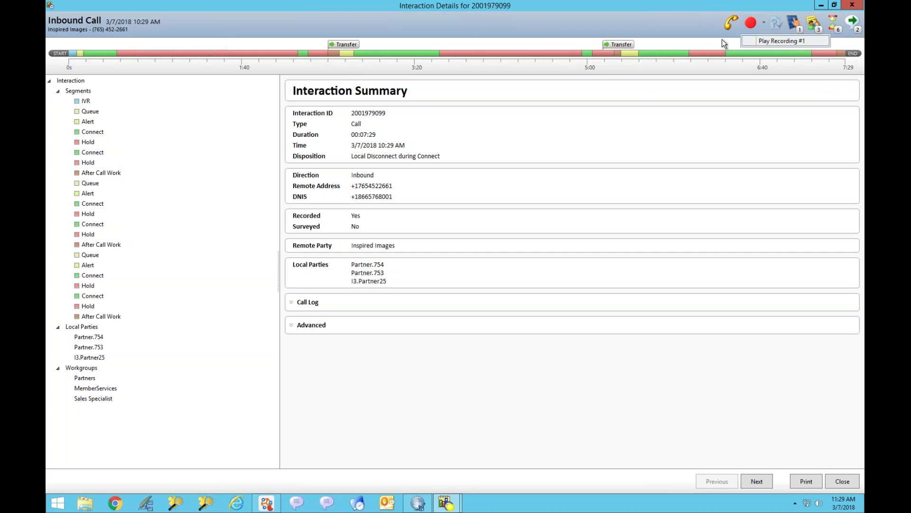
{"action": "left_click", "coordinate": [702, 29]}
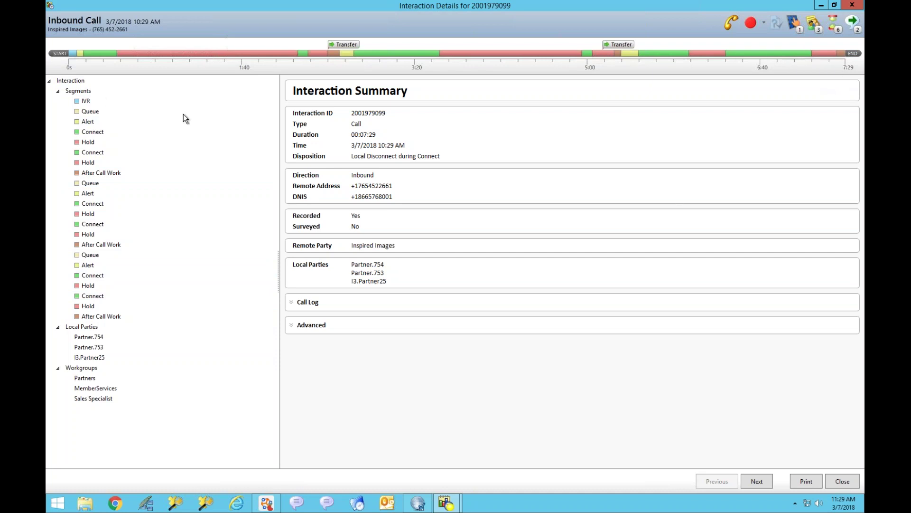
{"action": "left_click", "coordinate": [77, 91]}
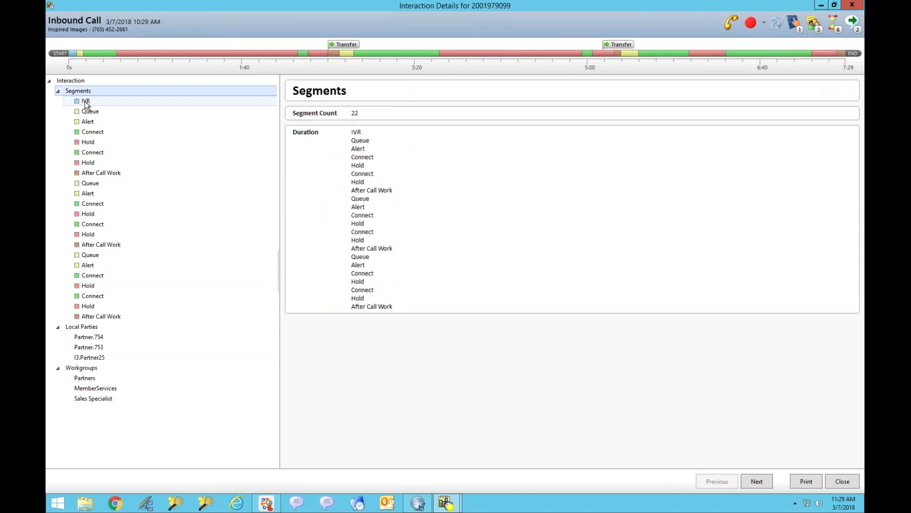
Step: Review the early segments: IVR, Queue, Alert, Connect, and the Hold segments through Local Transfer
{"action": "left_click", "coordinate": [87, 102]}
{"action": "left_click", "coordinate": [90, 112]}
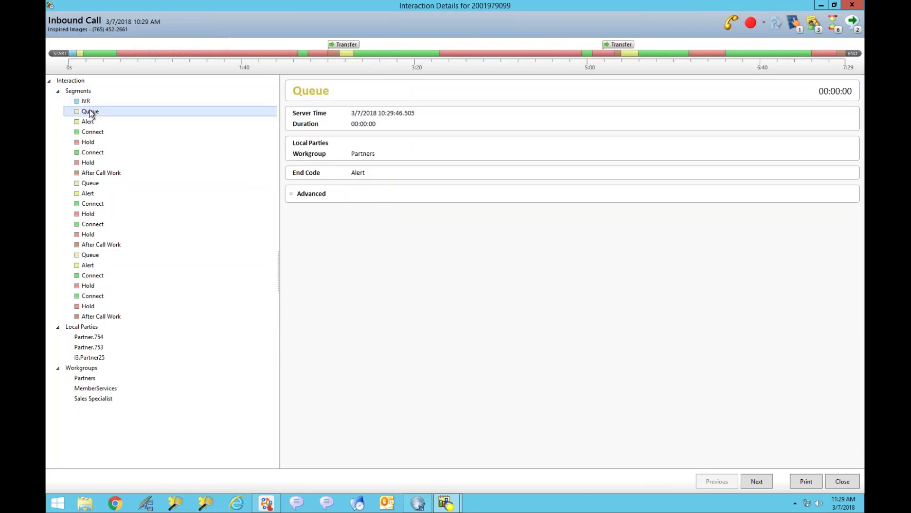
{"action": "left_click", "coordinate": [96, 122]}
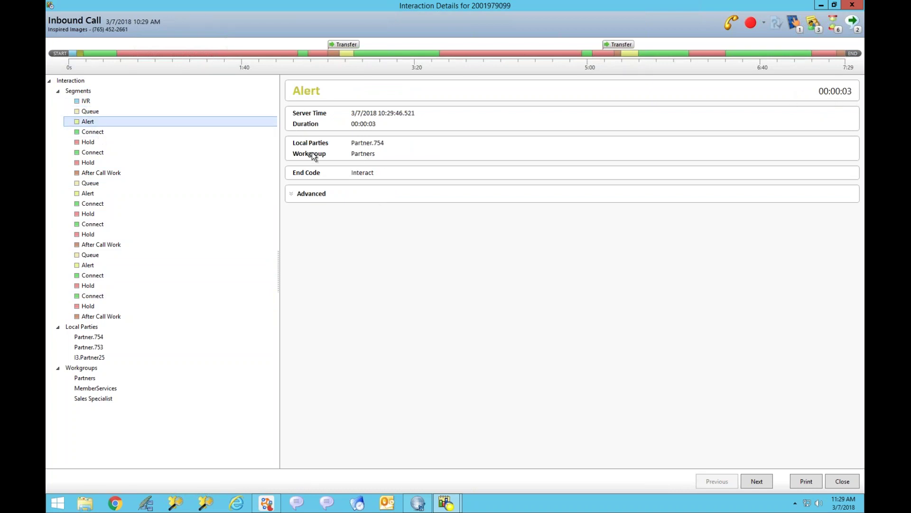
{"action": "left_click", "coordinate": [93, 131]}
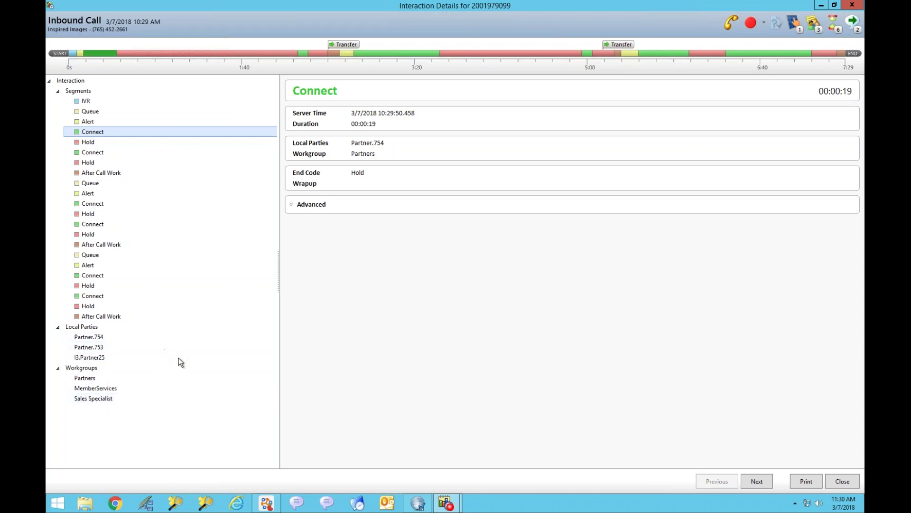
{"action": "left_click", "coordinate": [92, 142]}
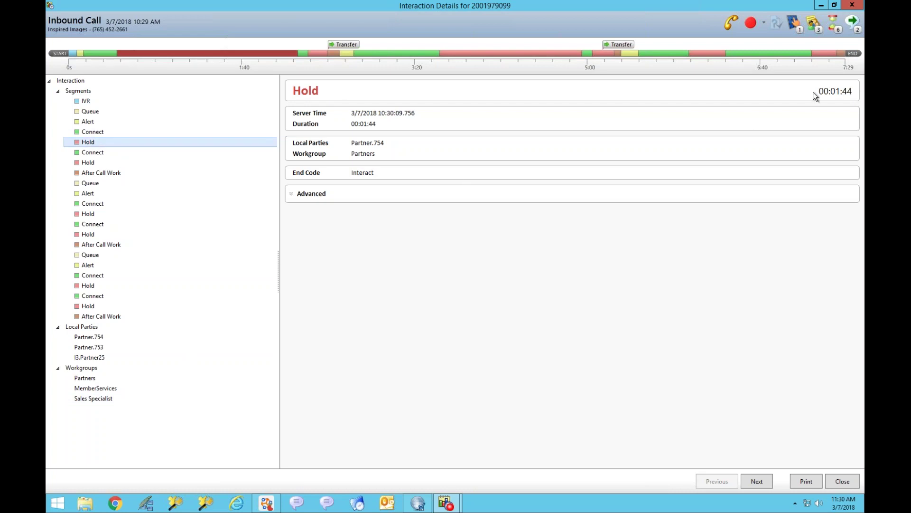
{"action": "left_click", "coordinate": [81, 162]}
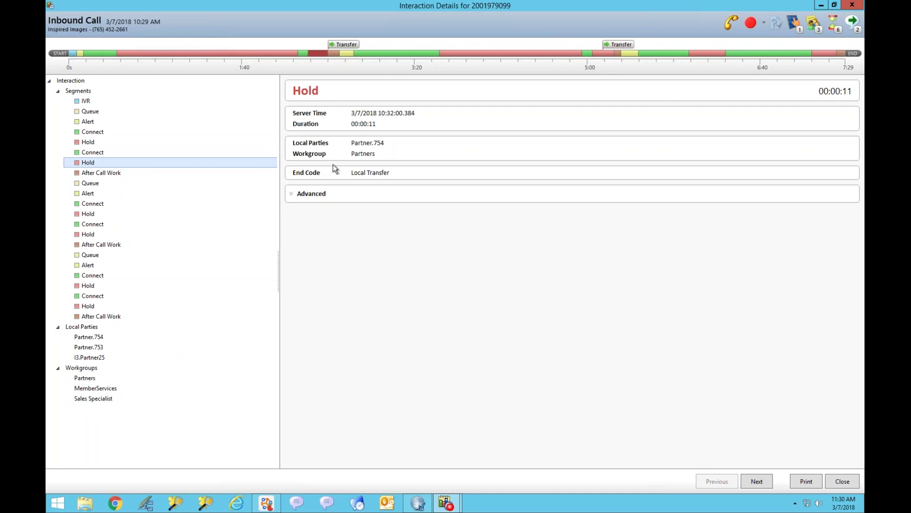
Step: Review the later segments, from the MemberServices Queue to the final 00:00:14 Local Disconnect Hold
{"action": "left_click", "coordinate": [96, 183]}
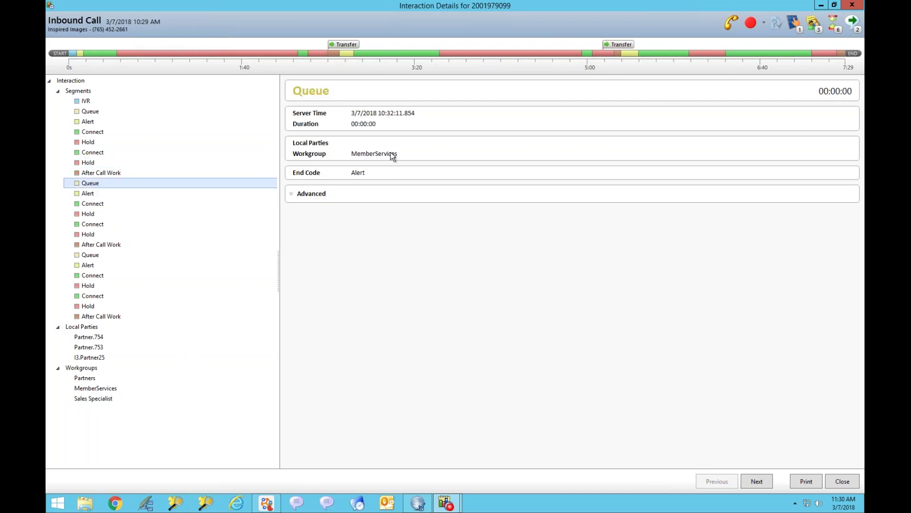
{"action": "left_click", "coordinate": [90, 207]}
{"action": "left_click", "coordinate": [91, 224]}
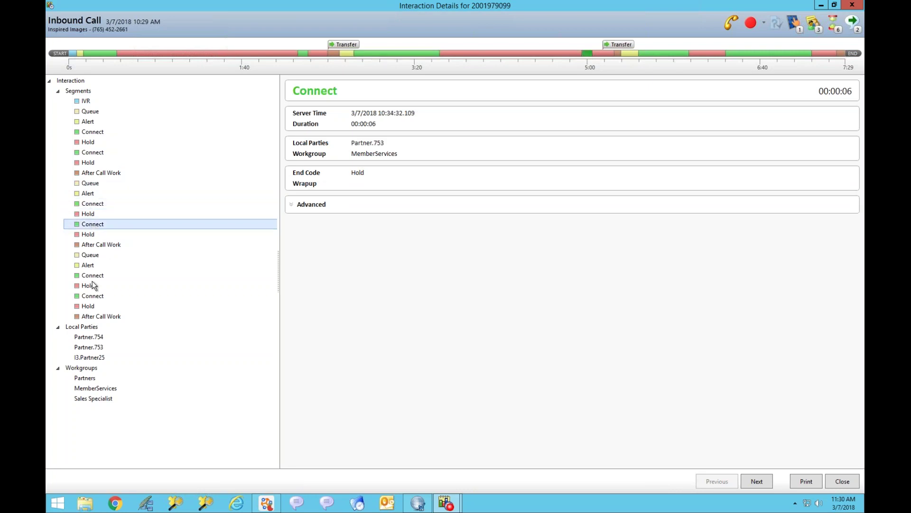
{"action": "left_click", "coordinate": [113, 266]}
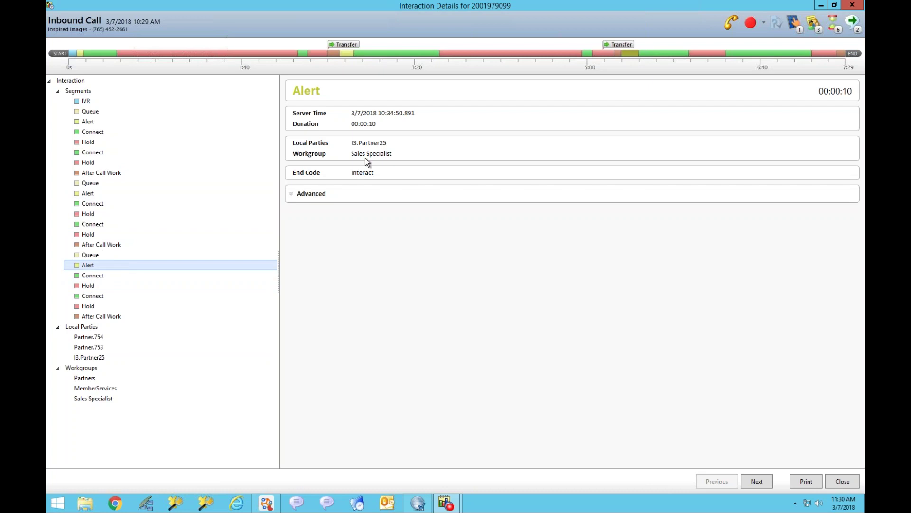
{"action": "left_click", "coordinate": [93, 275]}
{"action": "left_click", "coordinate": [93, 284]}
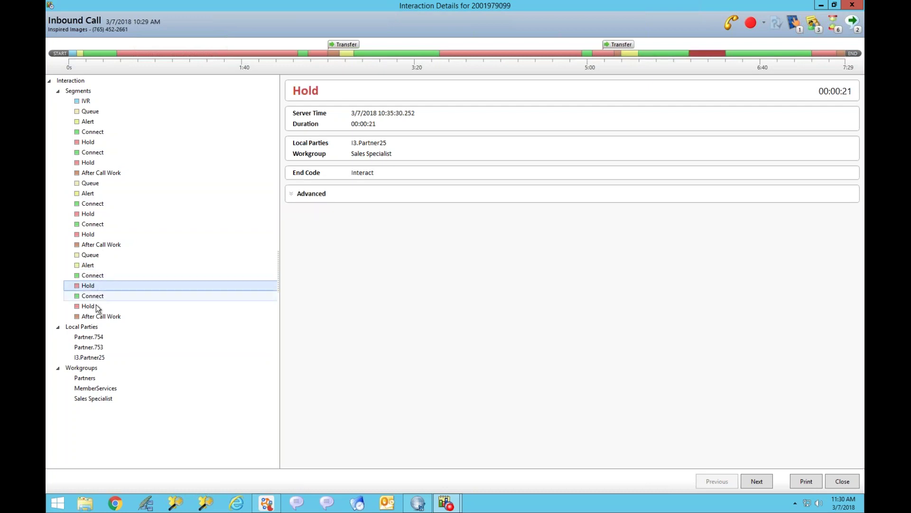
{"action": "left_click", "coordinate": [90, 306]}
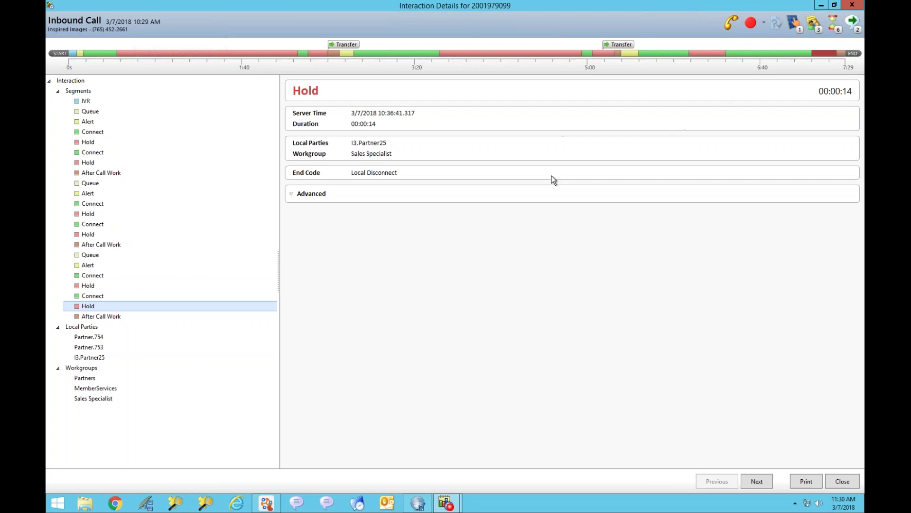
{"action": "left_click", "coordinate": [852, 5]}
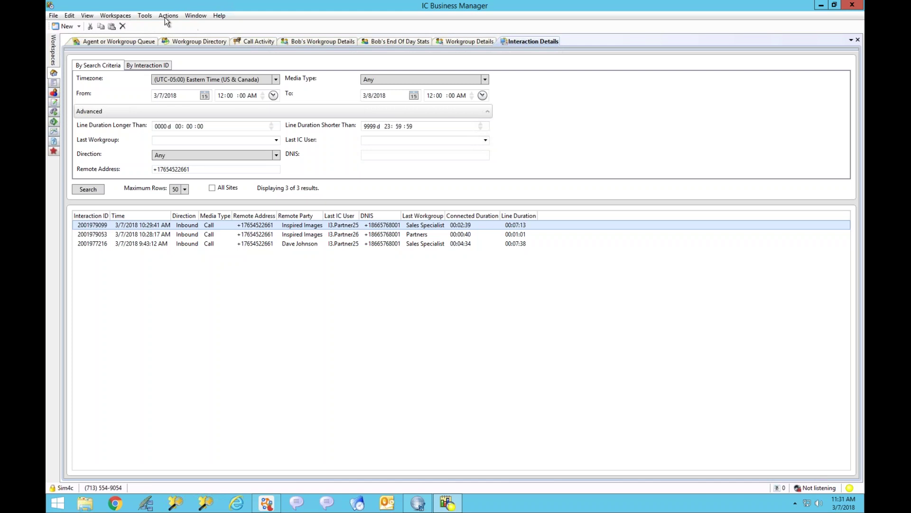
{"action": "left_click", "coordinate": [145, 15]}
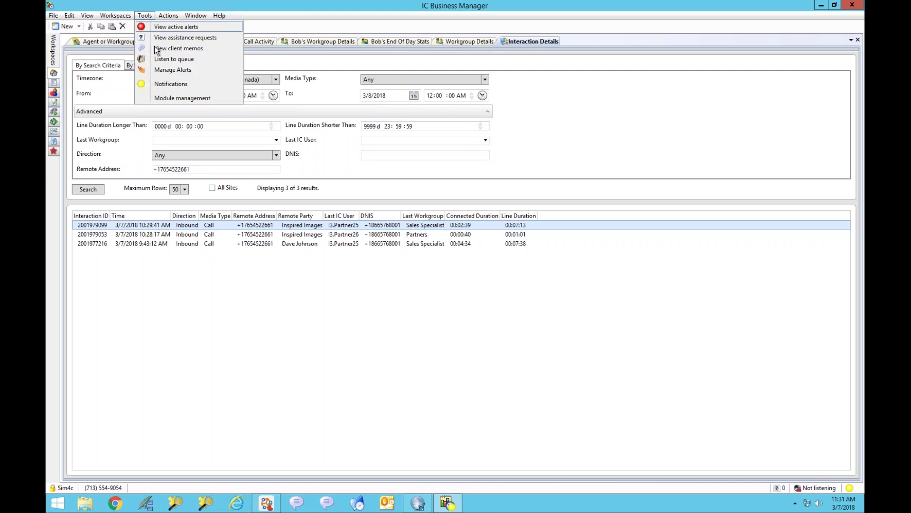
{"action": "left_click", "coordinate": [166, 97]}
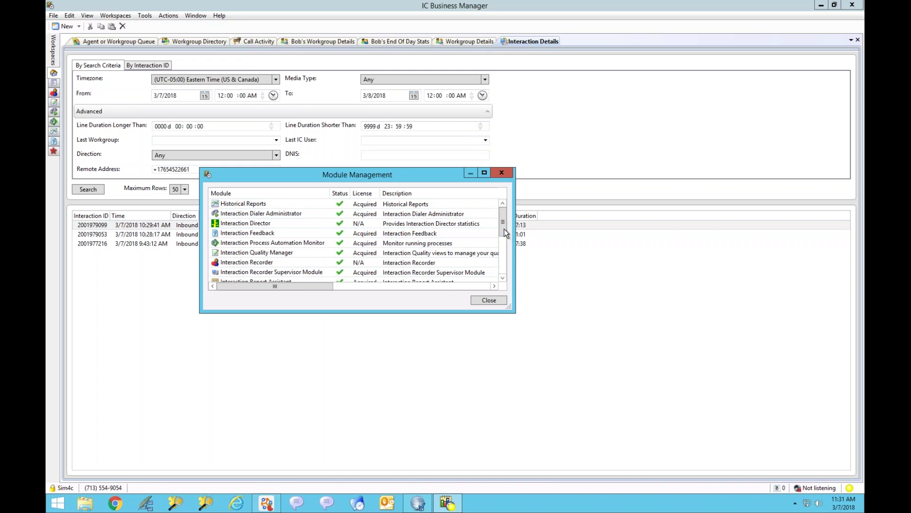
{"action": "scroll", "coordinate": [506, 233], "scroll_direction": "down", "scroll_amount": 3}
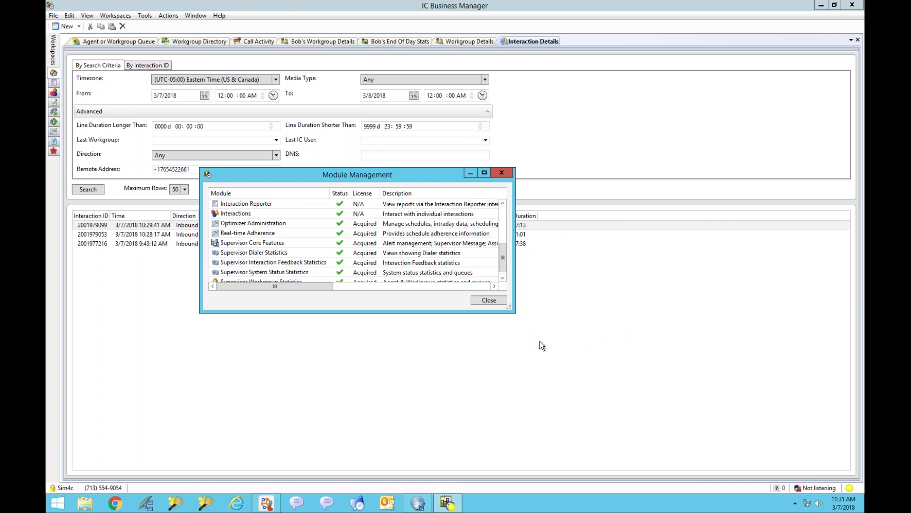
{"action": "left_click", "coordinate": [491, 300]}
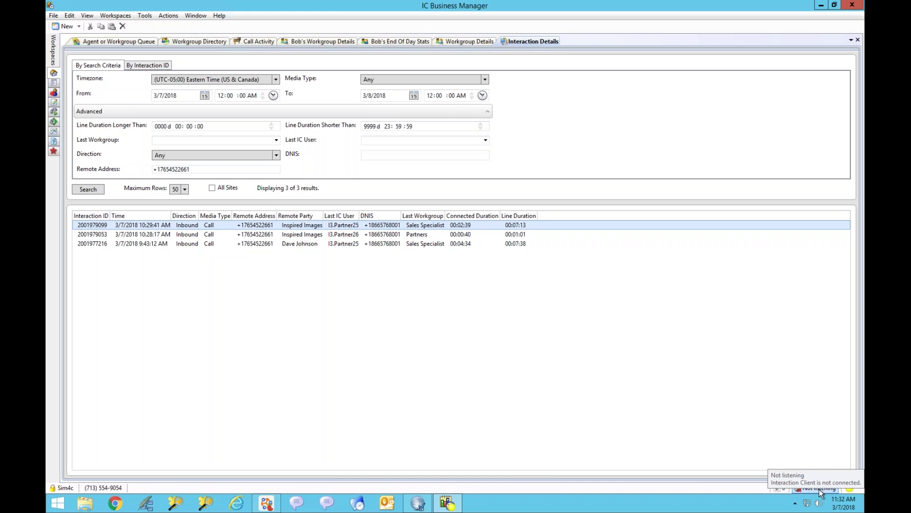
{"action": "left_click", "coordinate": [819, 489]}
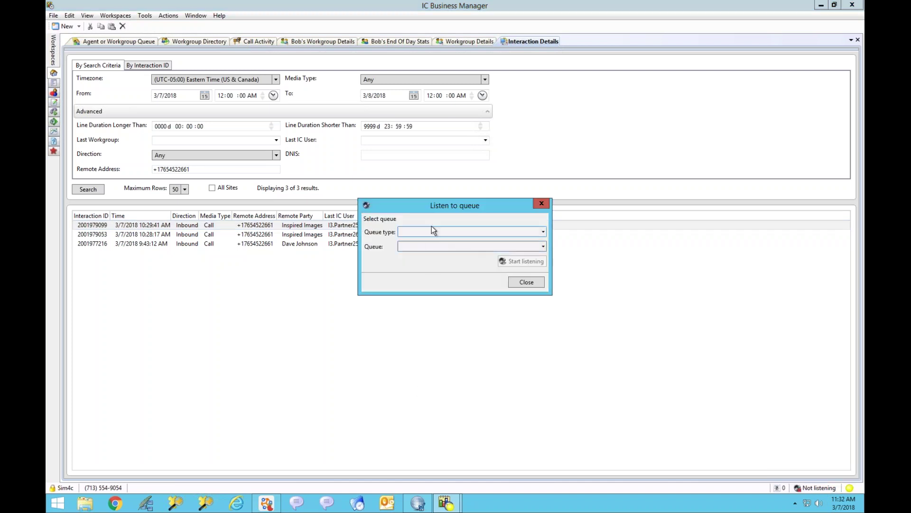
{"action": "left_click", "coordinate": [543, 231]}
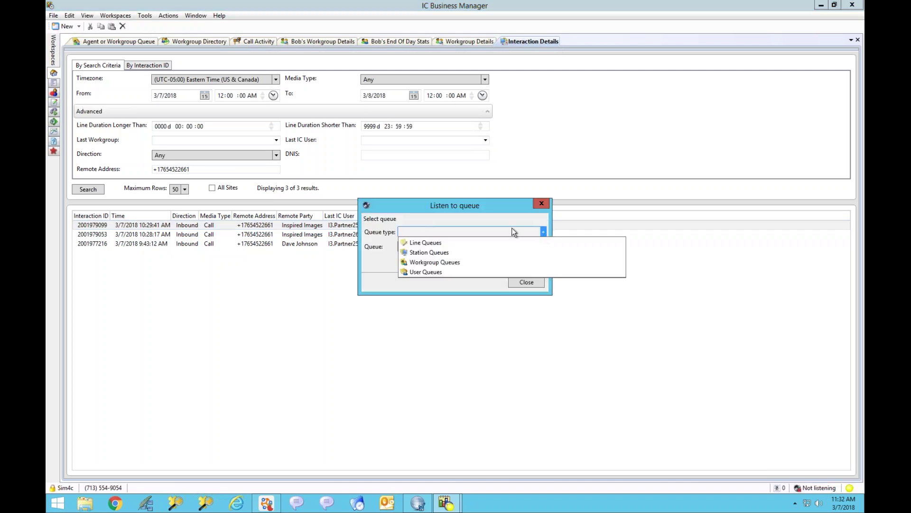
{"action": "left_click", "coordinate": [420, 271]}
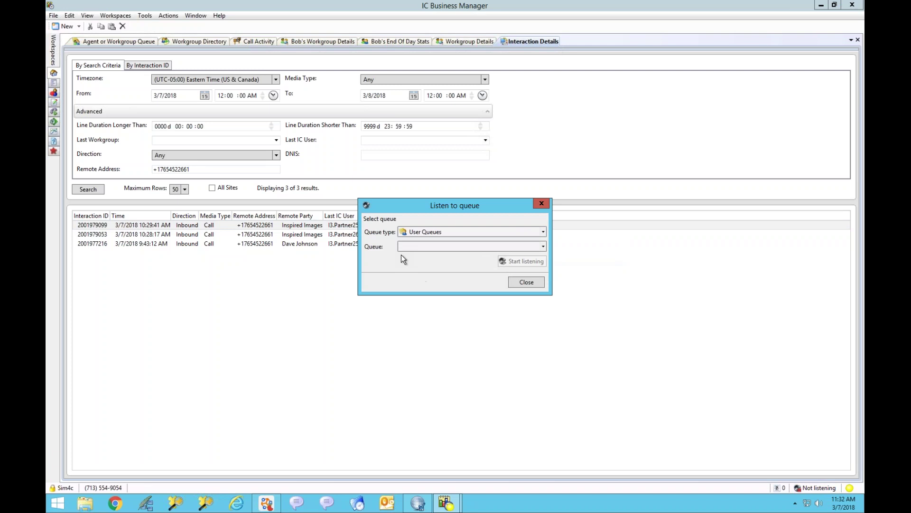
{"action": "left_click", "coordinate": [543, 247]}
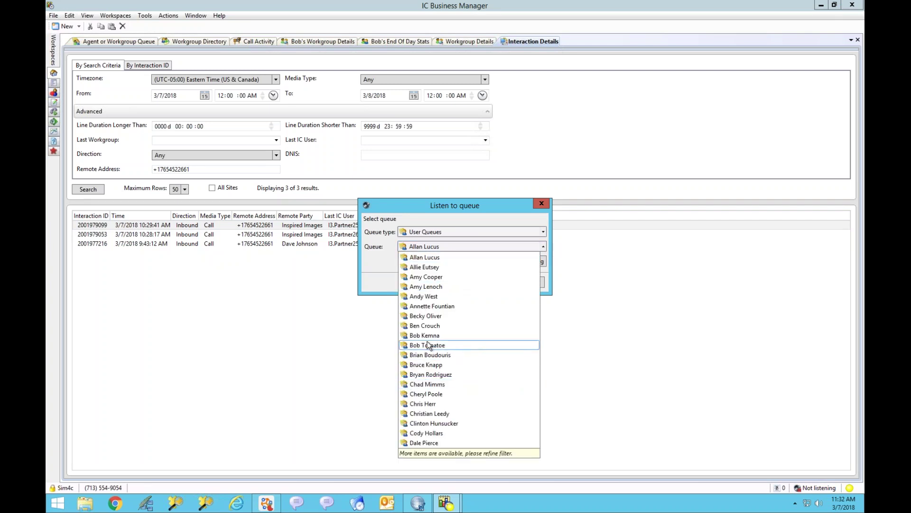
{"action": "left_click", "coordinate": [666, 266]}
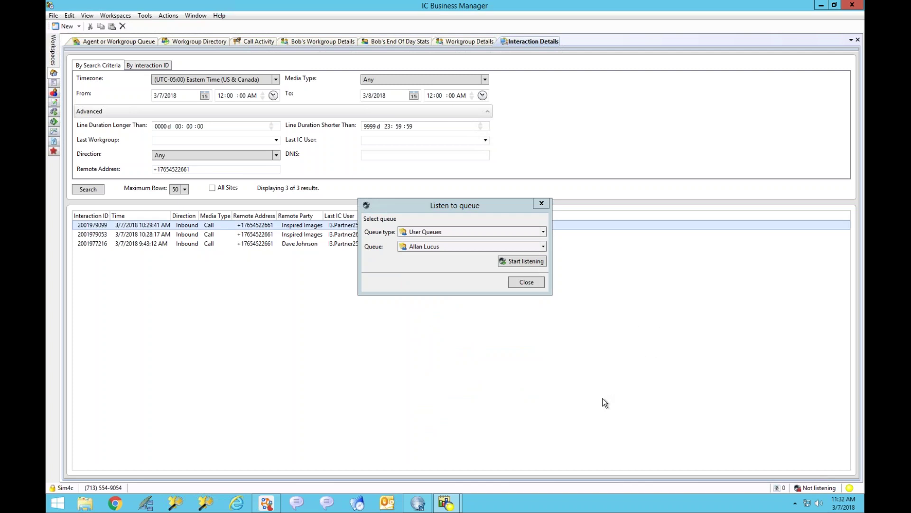
{"action": "left_click", "coordinate": [527, 282]}
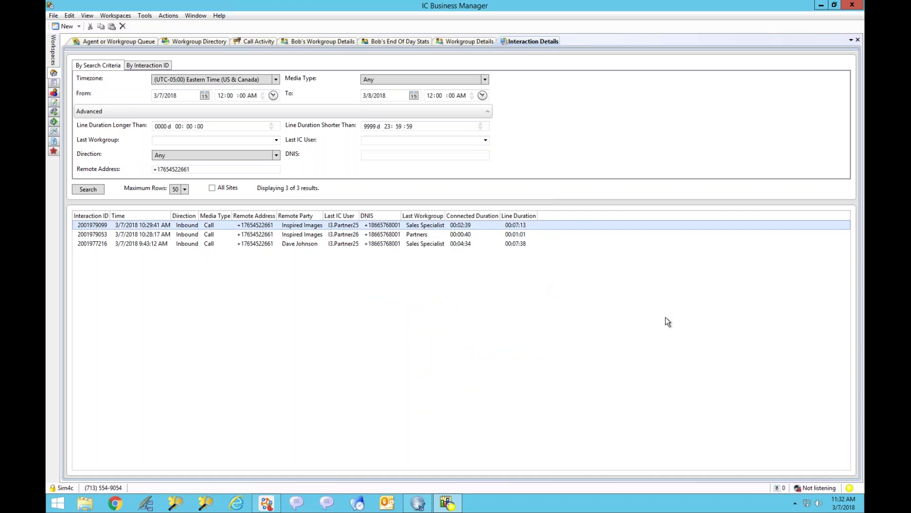